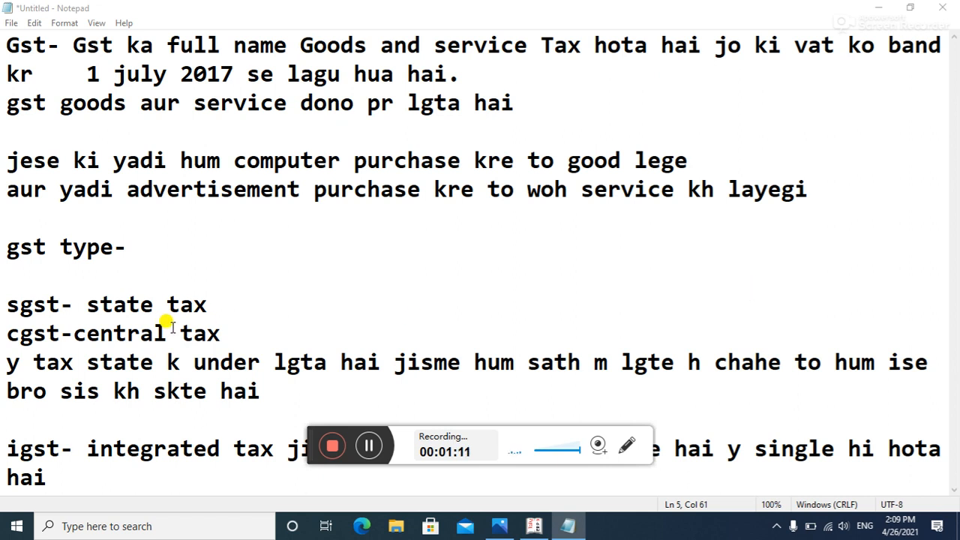
left_click_drag(310, 437, 304, 488)
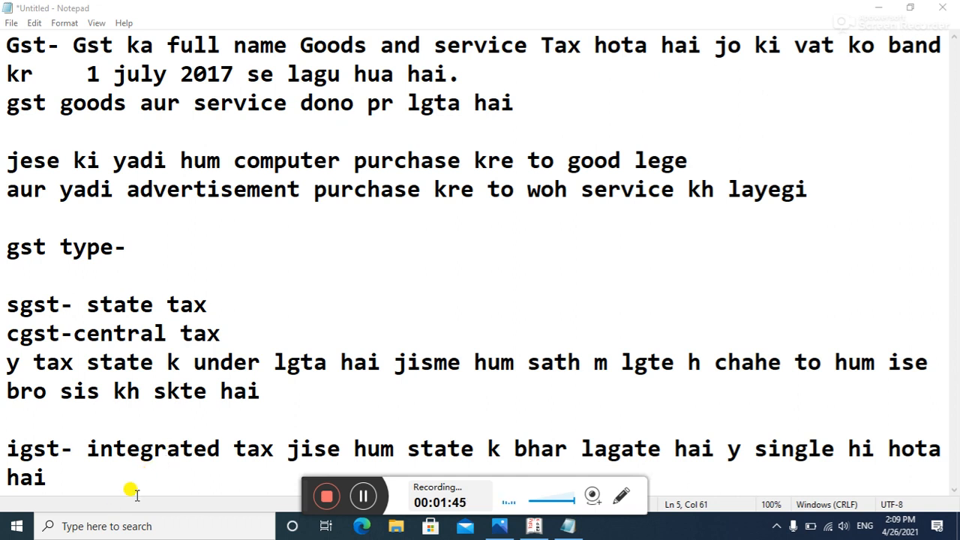
left_click(363, 495)
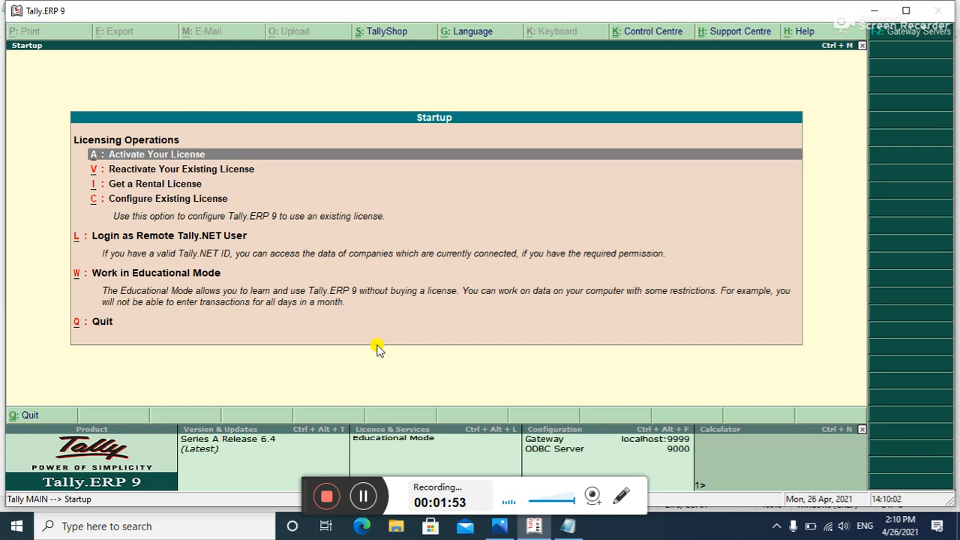
Step: Start Tally in Educational Mode without activating a licence
key("Down")
key("Down")
key("Down")
key("Down")
key("Down")
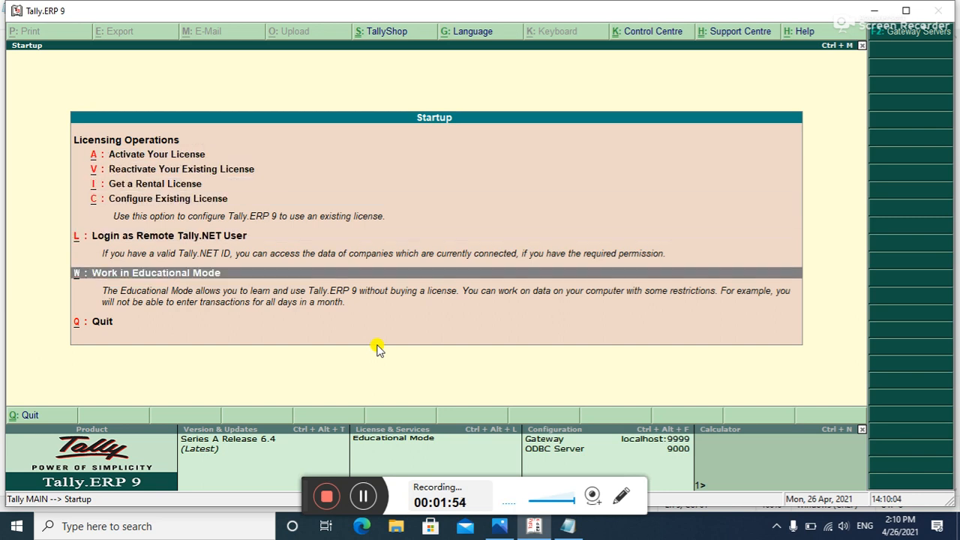
key("Return")
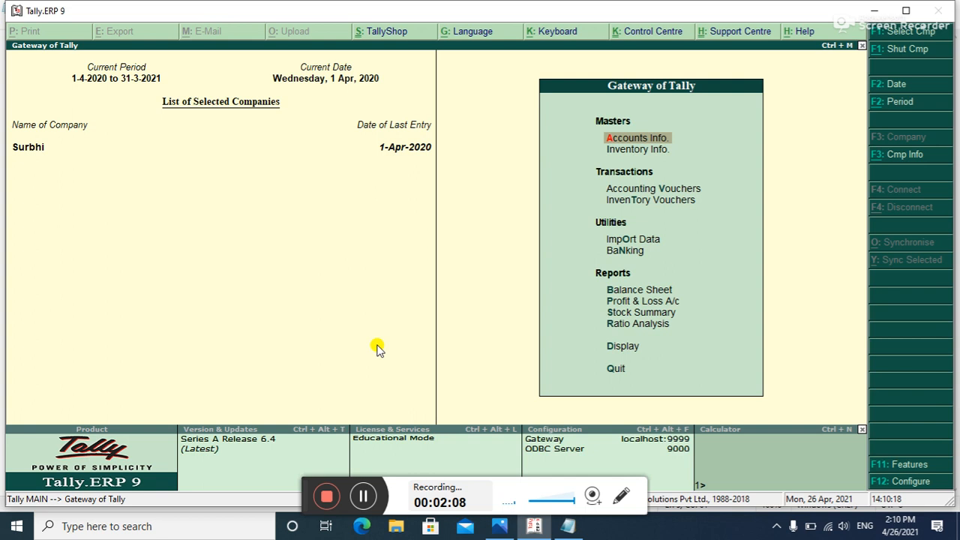
Step: In the company's Statutory and Taxation features, keep GST enabled and set Set/alter GST details to Yes
key("F11")
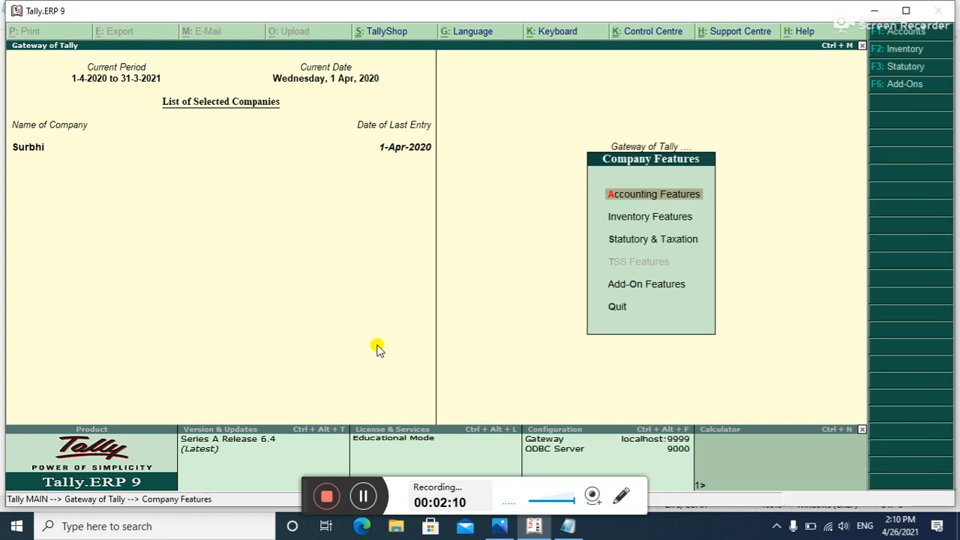
key("Down")
key("Down")
key("Return")
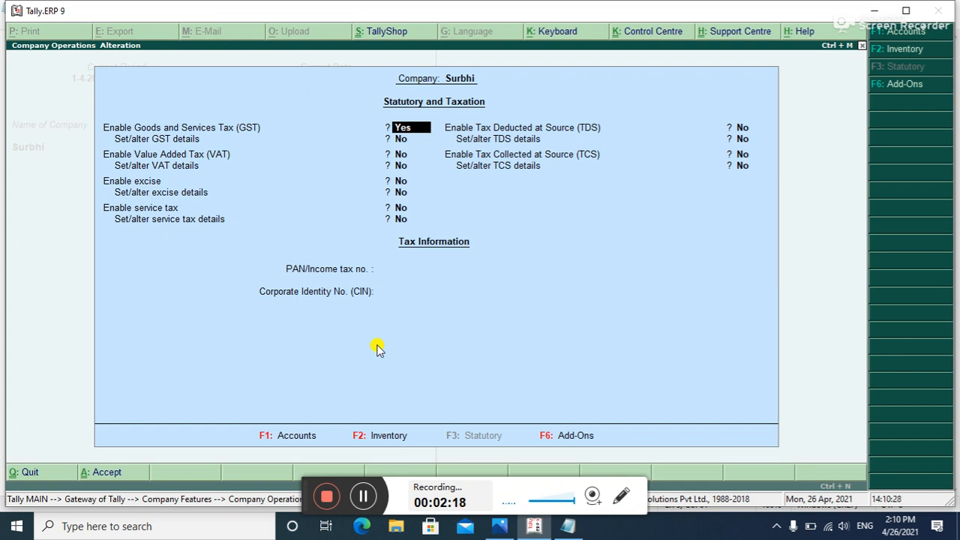
key("Return")
type("y")
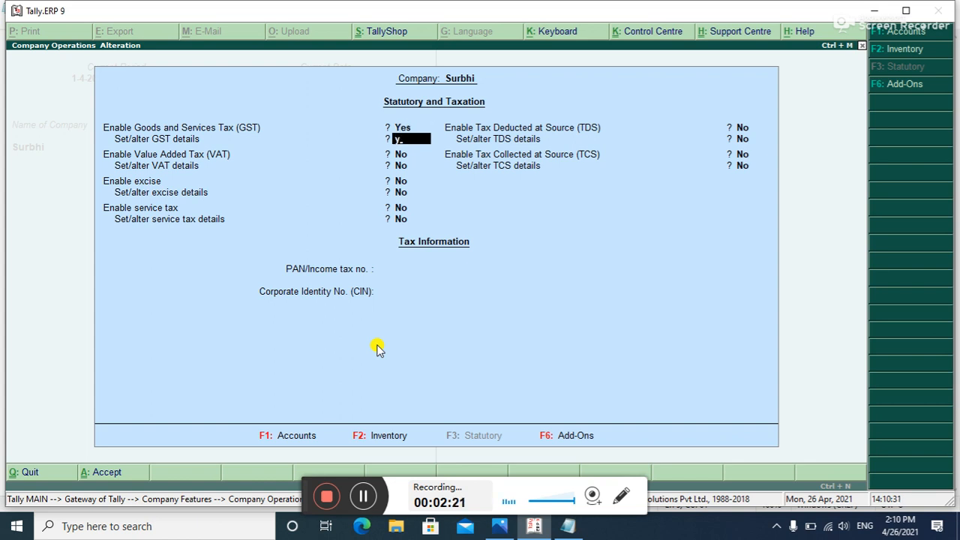
key("Return")
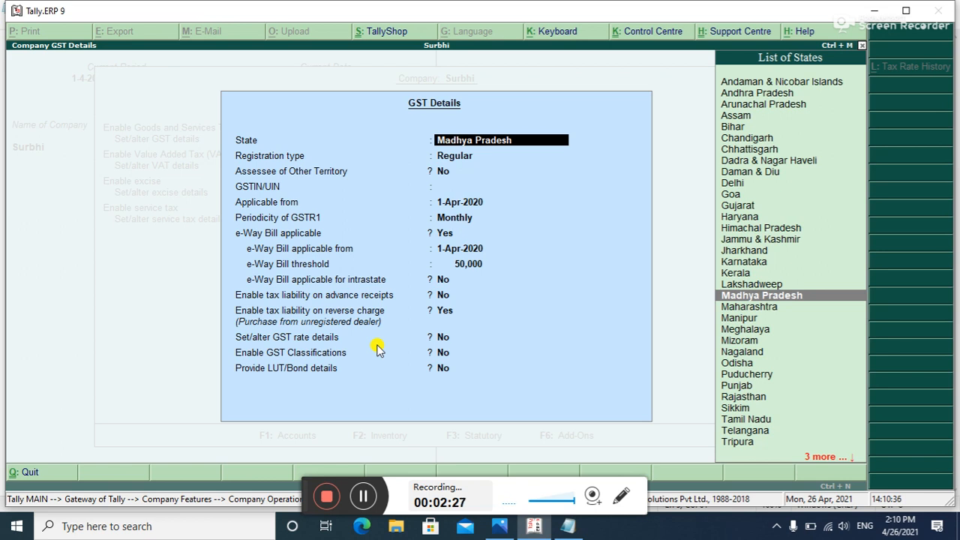
Step: In the GST details, keep Madhya Pradesh as the state, Regular as the registration type and No for Assessee of Other Territory
key("Return")
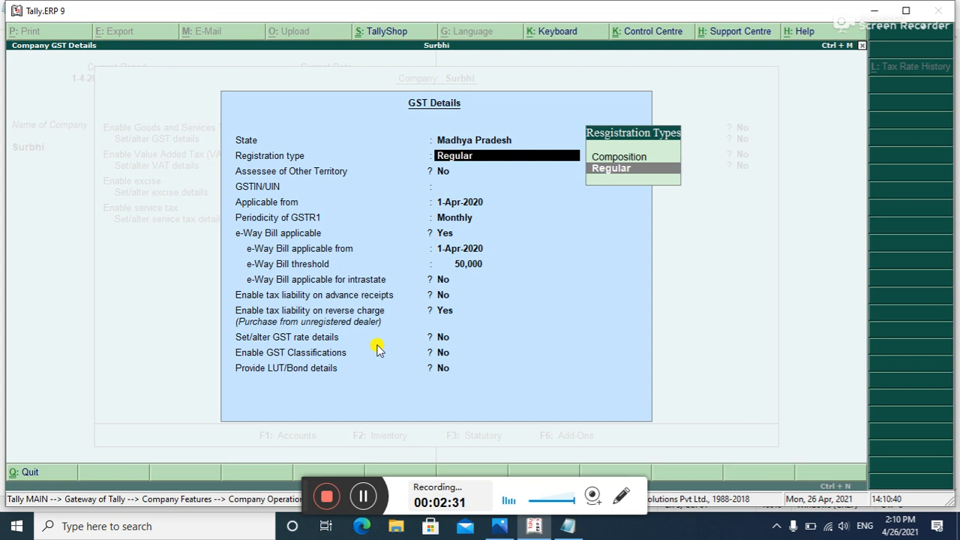
key("Return")
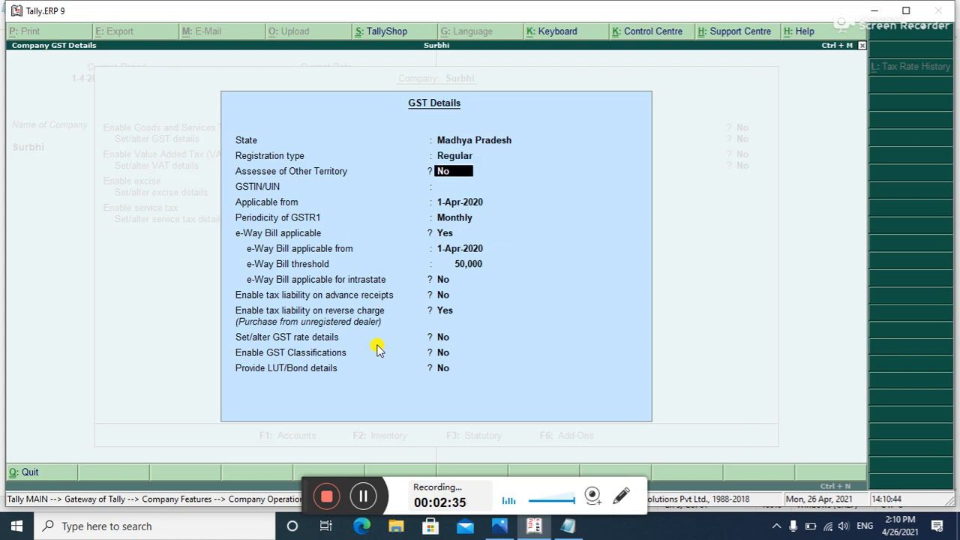
key("Return")
key("Return")
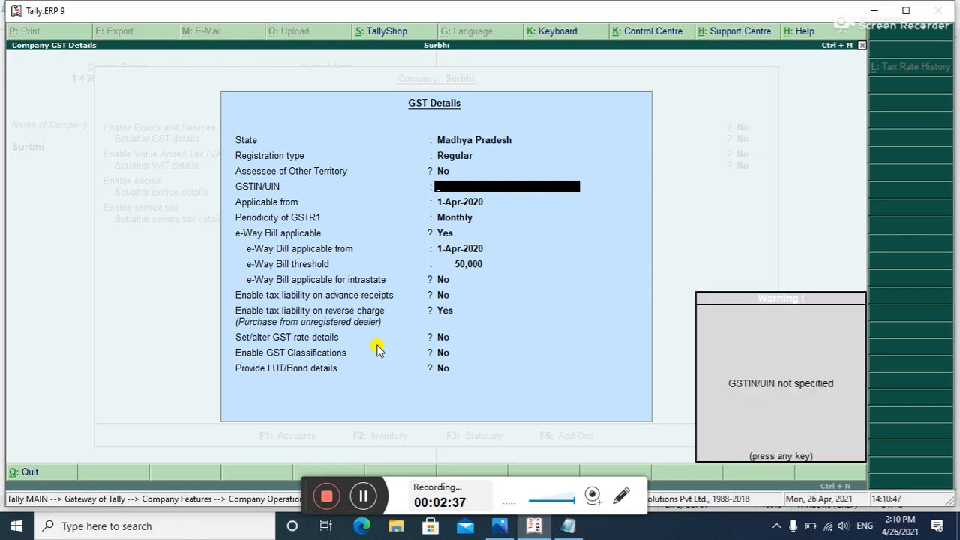
Step: Enter the company's GSTIN/UIN in the GST details and accept it despite its format
key("Return")
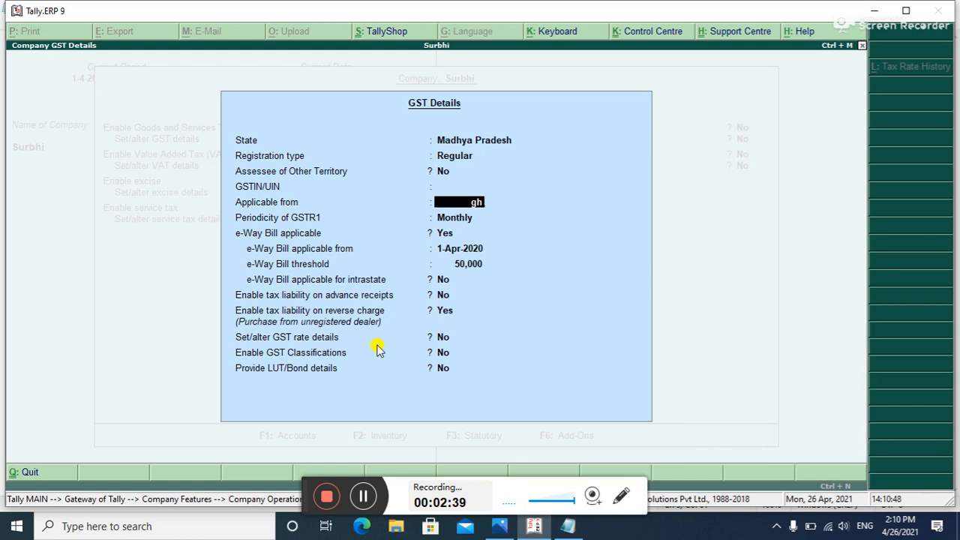
key("Up")
key("Up")
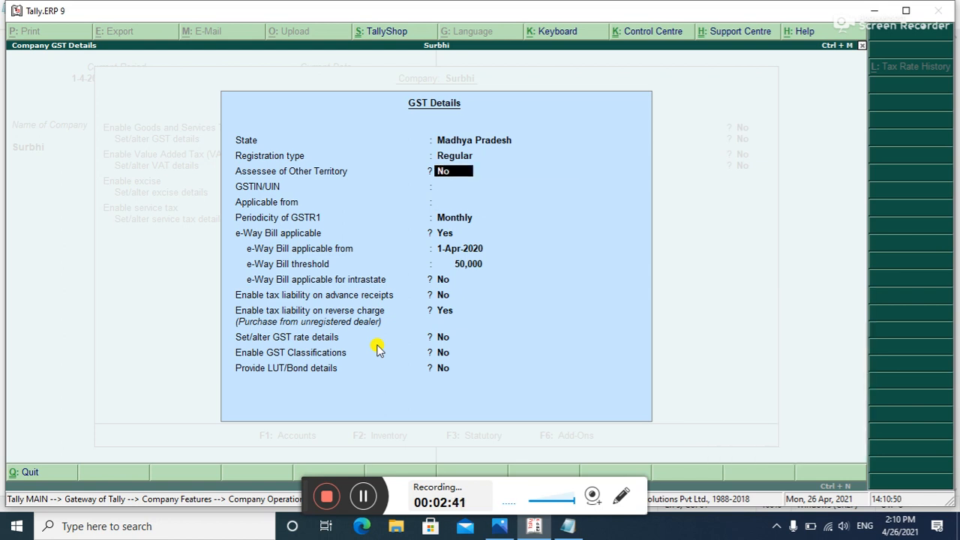
key("Return")
type("HJBMNB")
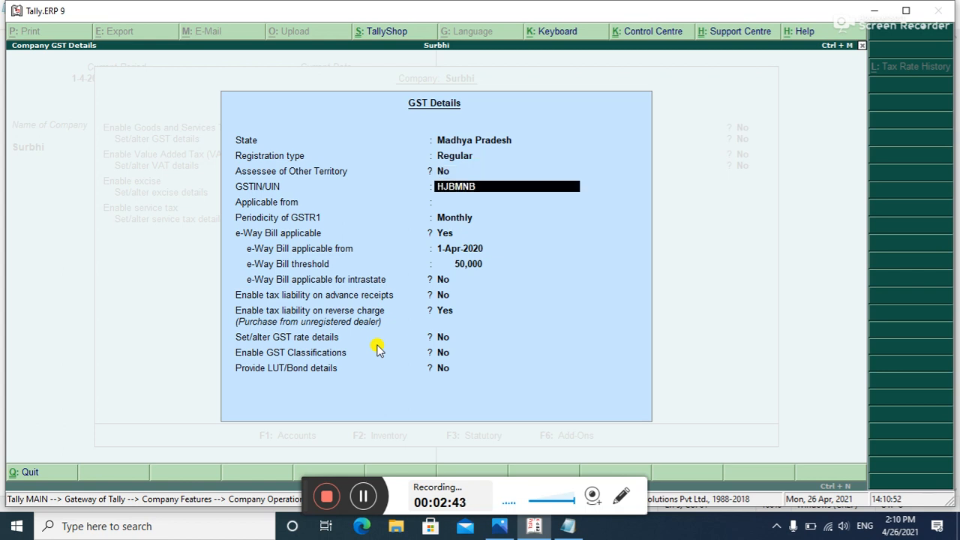
key("Return")
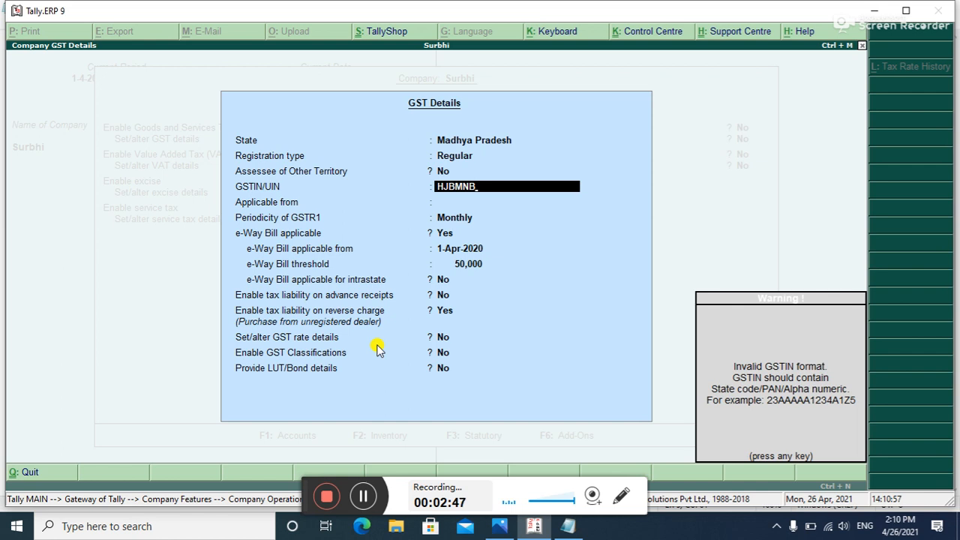
key("Return")
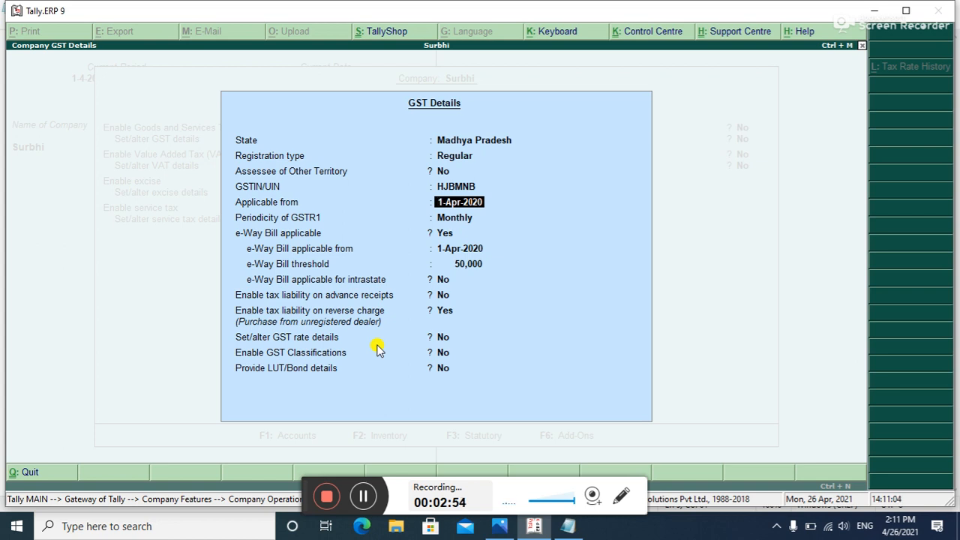
Step: Keep 1-Apr-2020 as the GST applicability date, Monthly GSTR1 periodicity and the existing e-Way Bill and tax liability settings
key("Return")
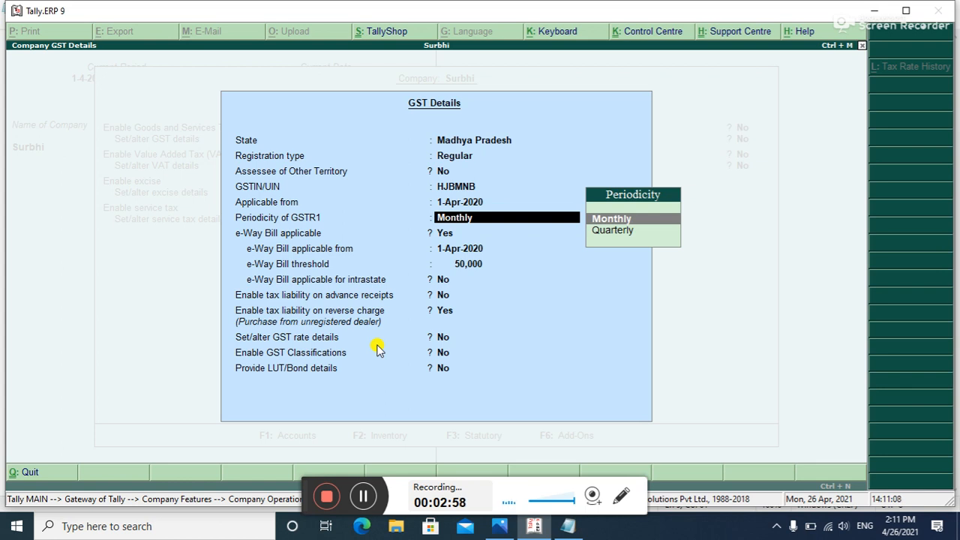
key("Return")
key("Return")
key("Return")
key("Return")
key("Return")
key("Return")
key("Return")
Step: Set Set/alter GST rate details to Yes to bring up the company's tax rate details
key("Return")
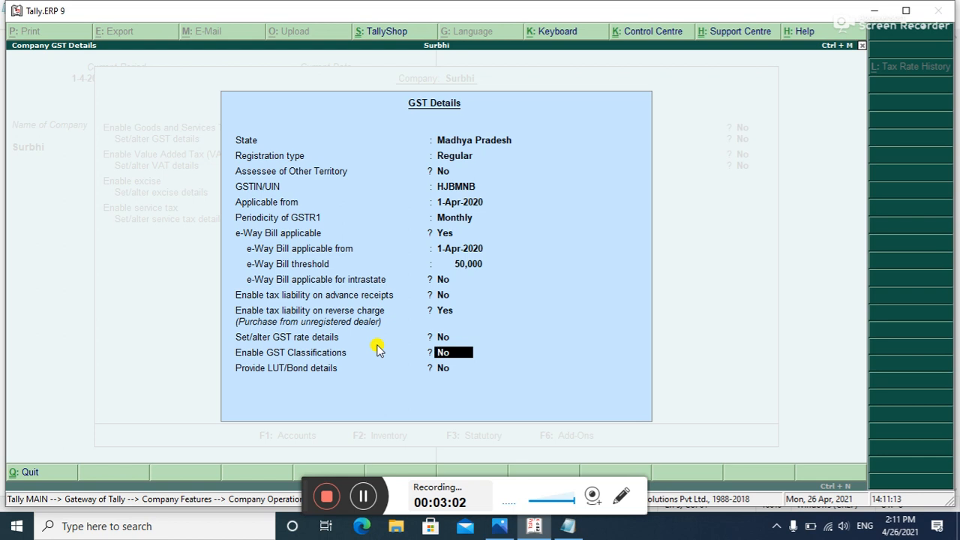
key("BackSpace")
type("y")
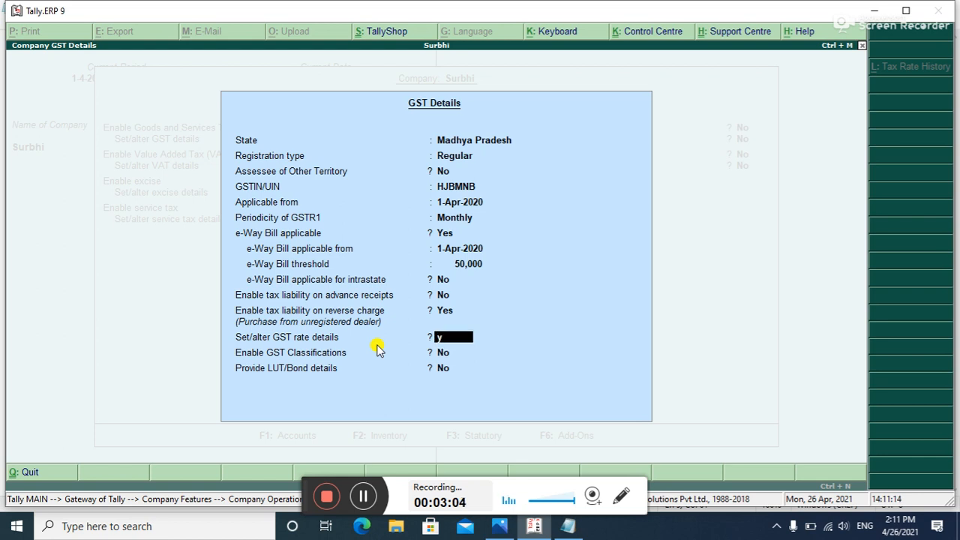
key("Return")
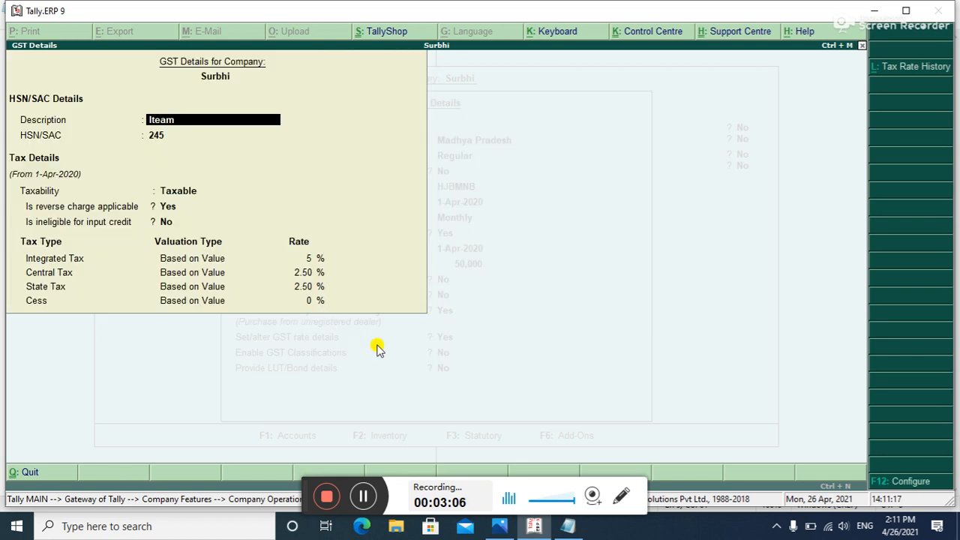
Step: Set the HSN/SAC description to Item1 and the HSN/SAC code to 876798, keeping the taxability as Taxable
key("BackSpace")
type("Item1")
key("Return")
type("Hjbhj")
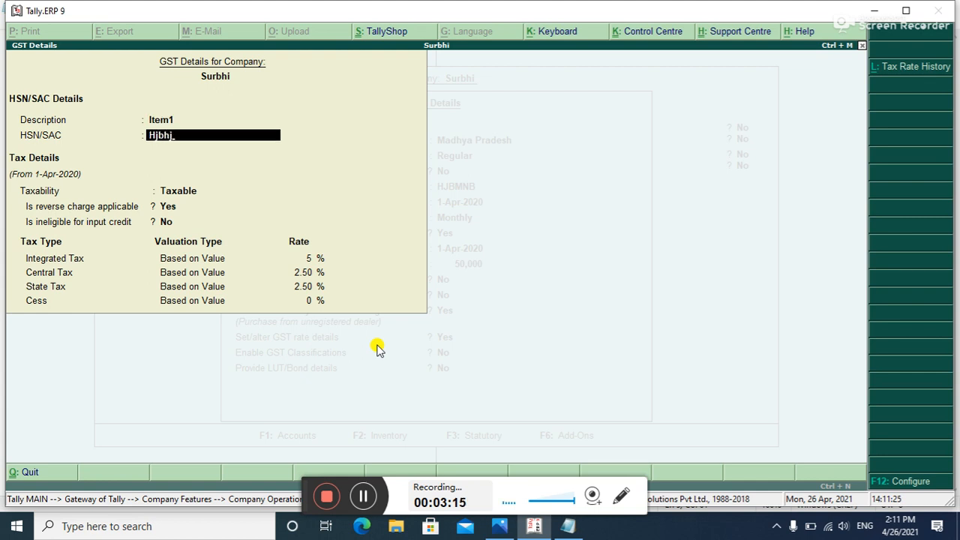
key("BackSpace")
key("BackSpace")
key("BackSpace")
type("876798")
key("Return")
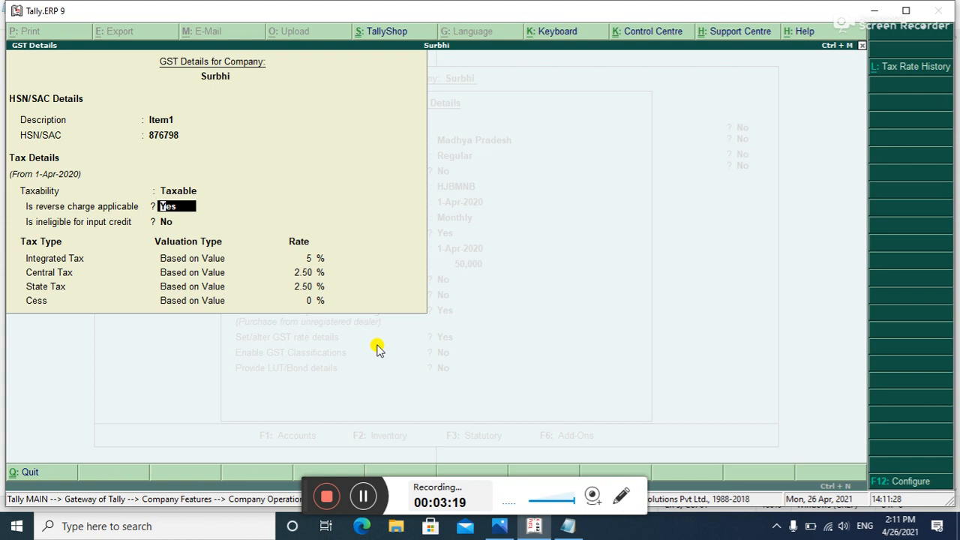
Step: Set reverse charge applicable to No and the Integrated Tax rate to 10%, then return to the company GST details
type("n")
key("Return")
key("Return")
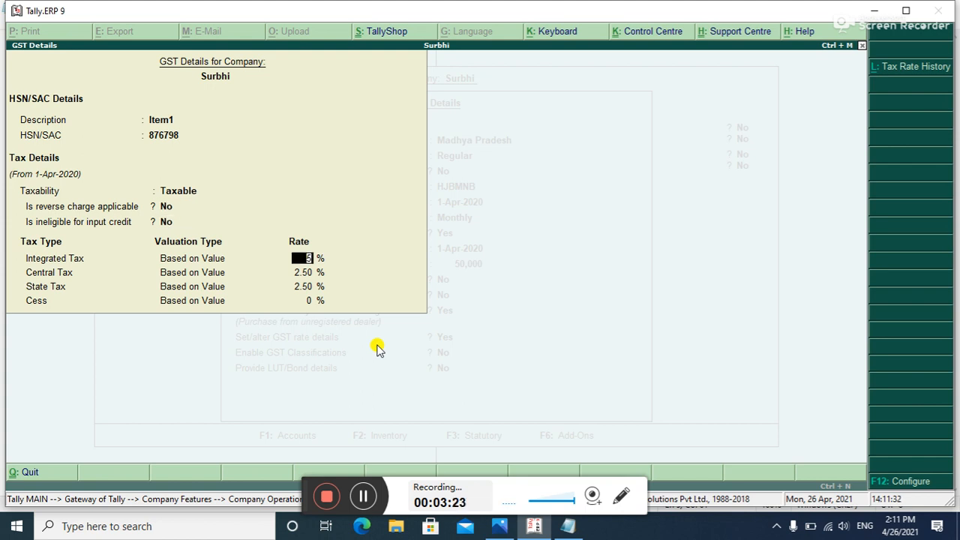
type("10")
key("Return")
key("Return")
key("Return")
key("Return")
key("Return")
key("Return")
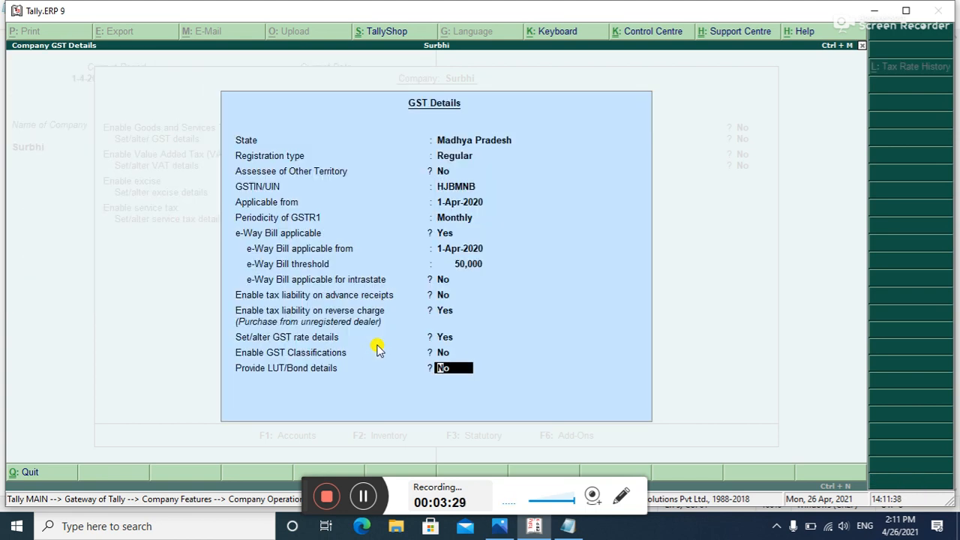
Step: Set Enable tax liability on reverse charge to No and reconfirm the Item1 GST rate details
key("Up")
key("Up")
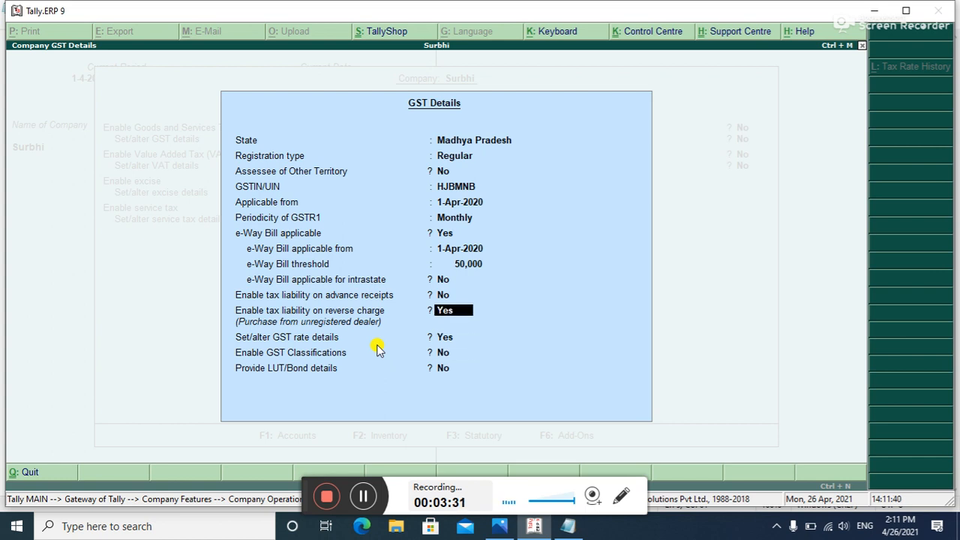
type("n")
key("Return")
key("Return")
key("Return")
key("Return")
key("Return")
key("Return")
key("Return")
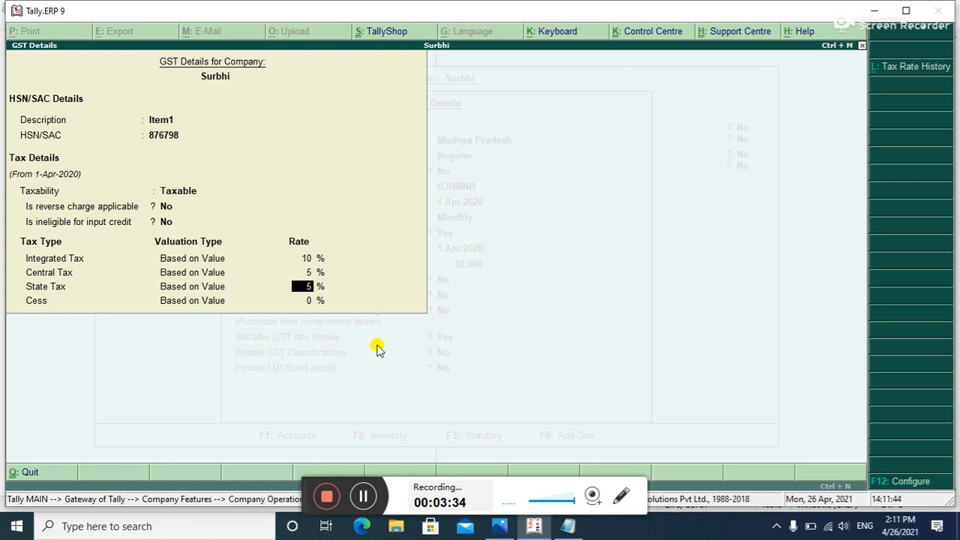
key("Return")
key("Return")
key("Return")
key("Return")
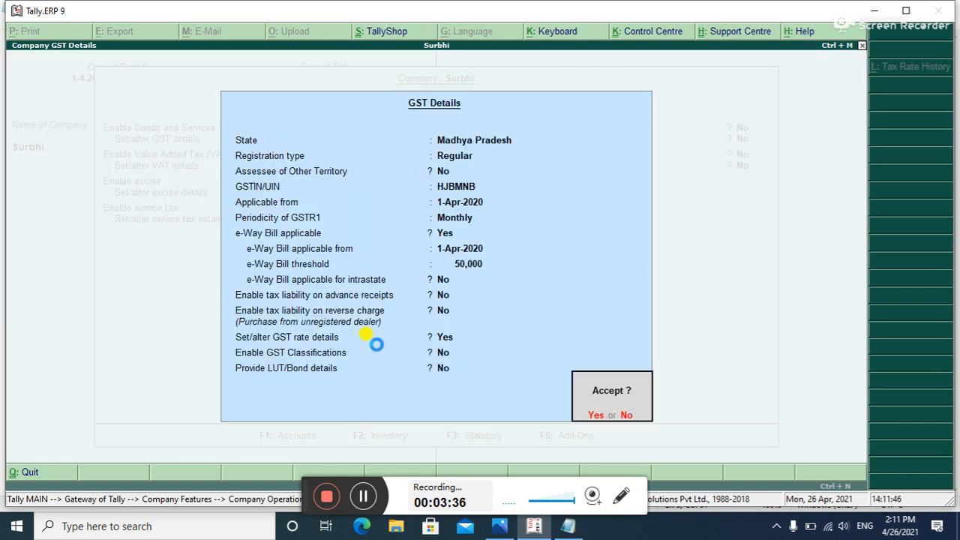
Step: Accept the company GST details and save the Statutory and Taxation features with the remaining taxes left disabled
key("Return")
key("Return")
key("Return")
key("Return")
key("Return")
key("Return")
key("Return")
key("Return")
key("Return")
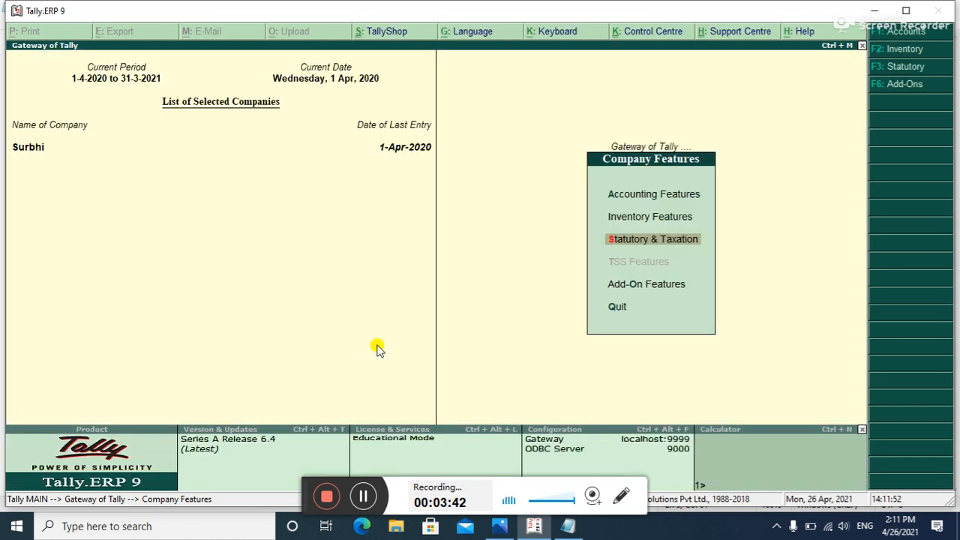
Step: Begin creating a single ledger in Accounts Info and enter the supplier's full name as the ledger name
key("Escape")
key("Return")
key("Down")
key("Return")
key("Return")
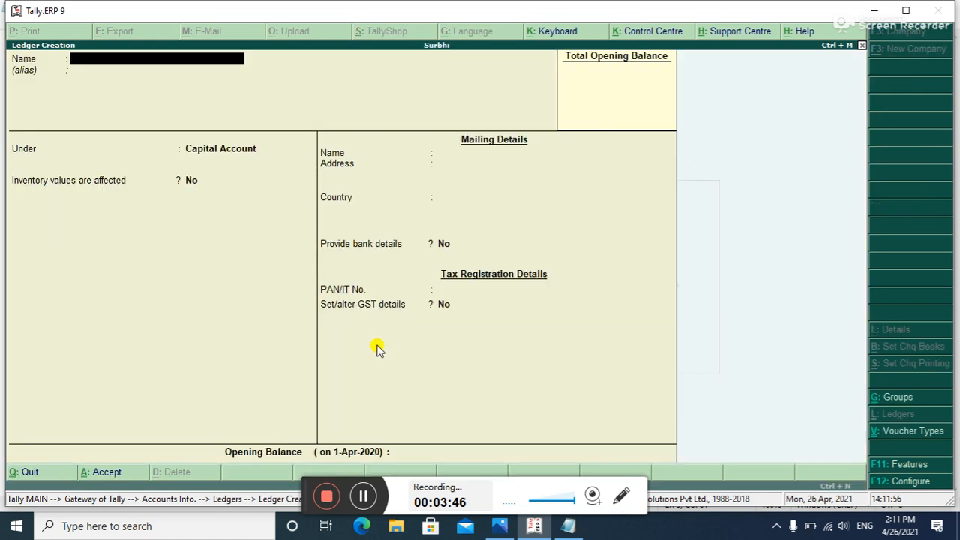
type("P")
type("a")
key("BackSpace")
key("BackSpace")
type("Priya Taxali")
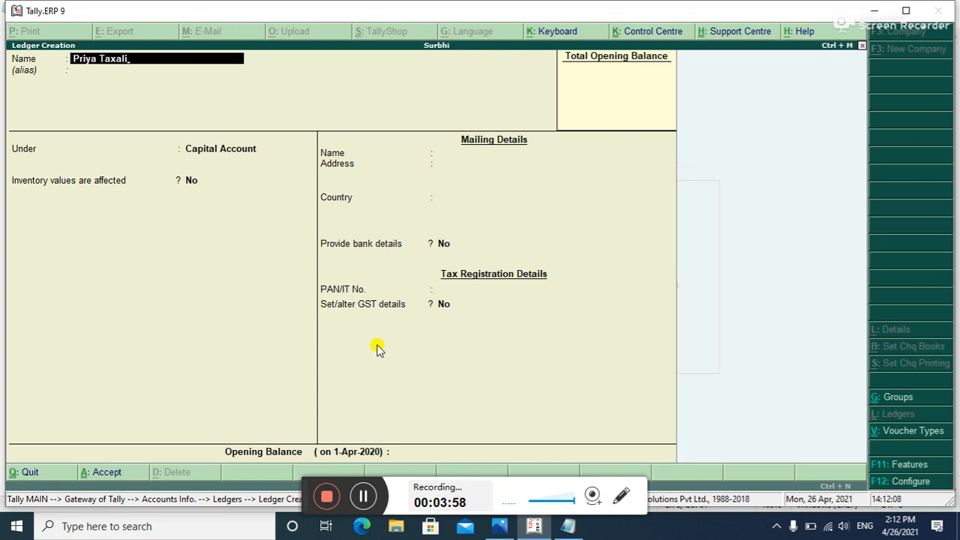
key("Return")
key("Return")
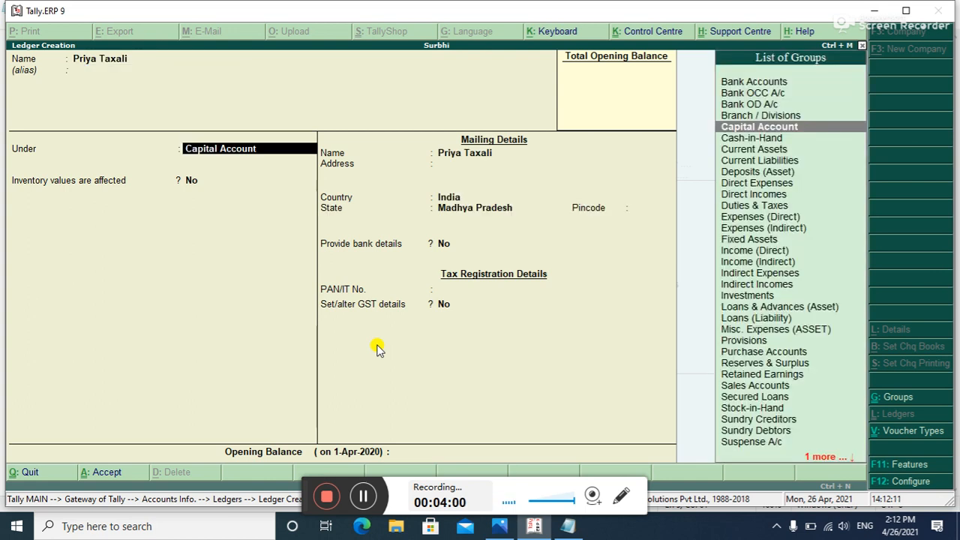
Step: Place the supplier's ledger under the Sundry Creditors group
type("S")
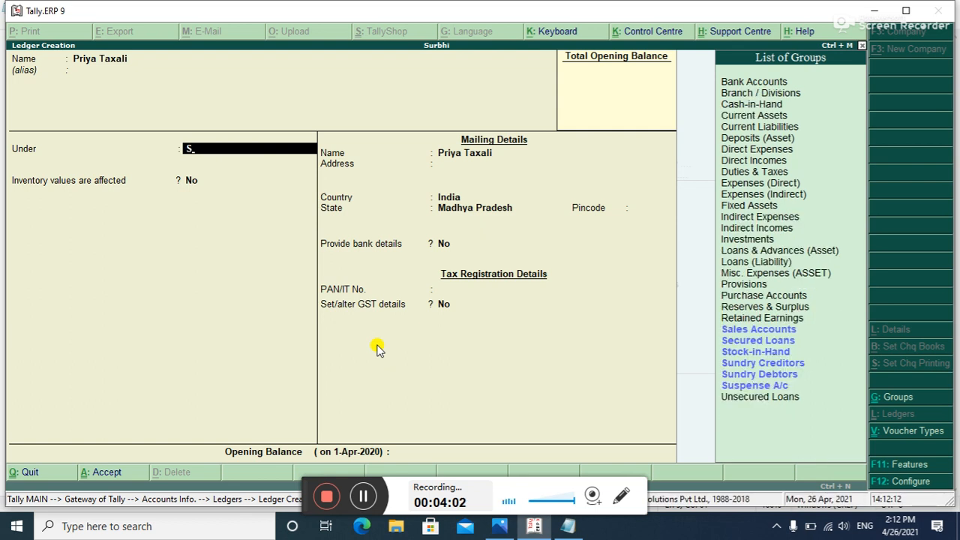
key("Down")
key("Down")
key("Down")
key("Return")
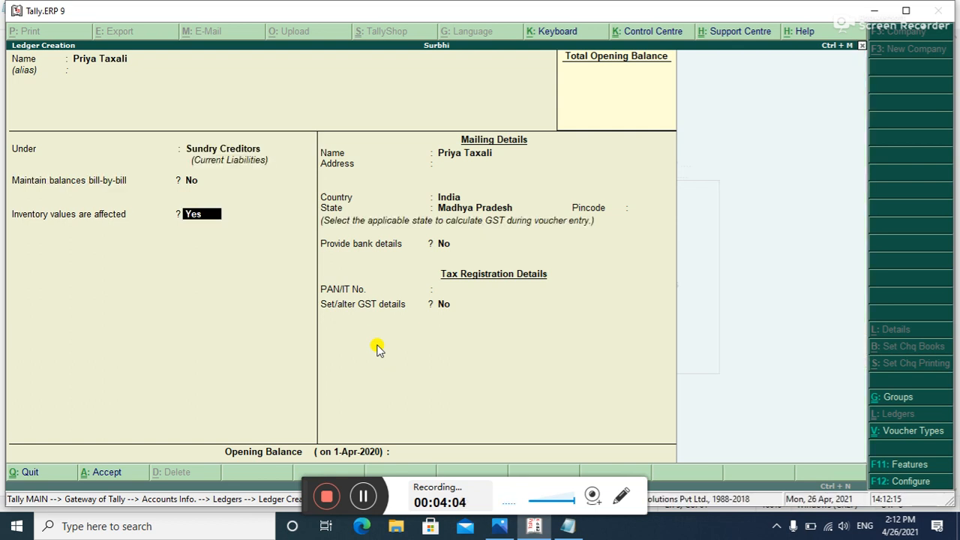
Step: Keep the default inventory, mailing and tax registration values, leave the opening balance empty and save the supplier's ledger
key("Return")
key("Return")
key("Return")
key("Return")
key("Return")
key("Return")
key("Return")
key("Return")
key("Return")
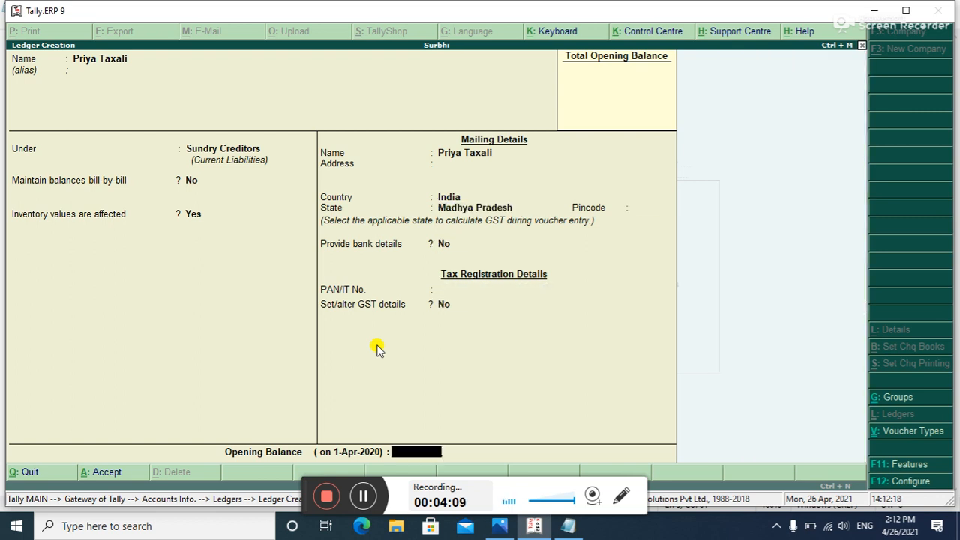
key("Return")
key("Return")
Step: Try to create a ledger named Sgst, and leave Accounts Info
type("Sgst")
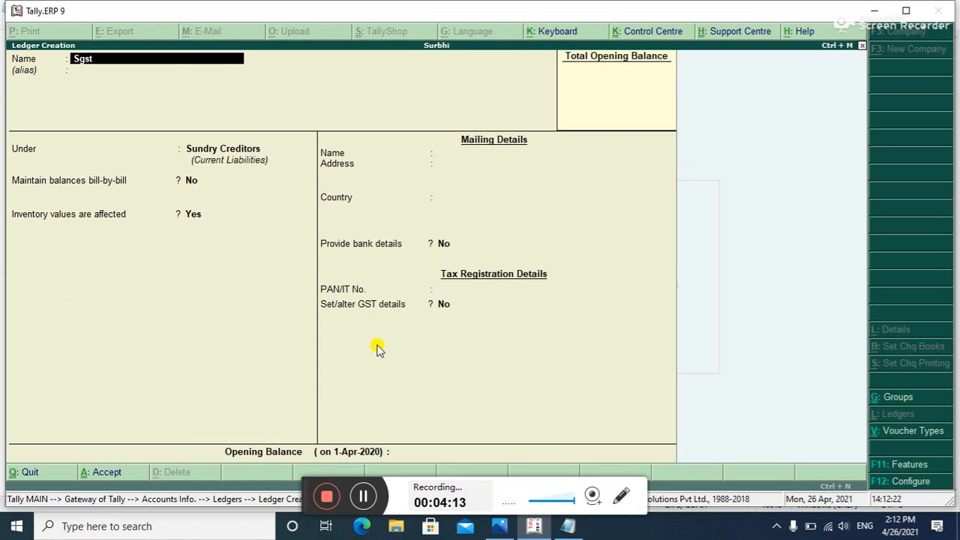
key("Return")
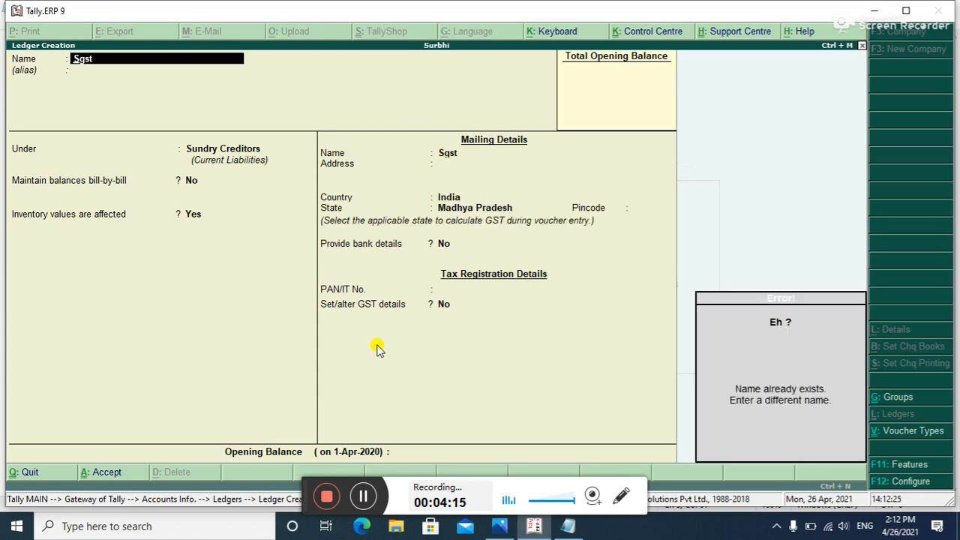
key("Escape")
key("Escape")
key("y")
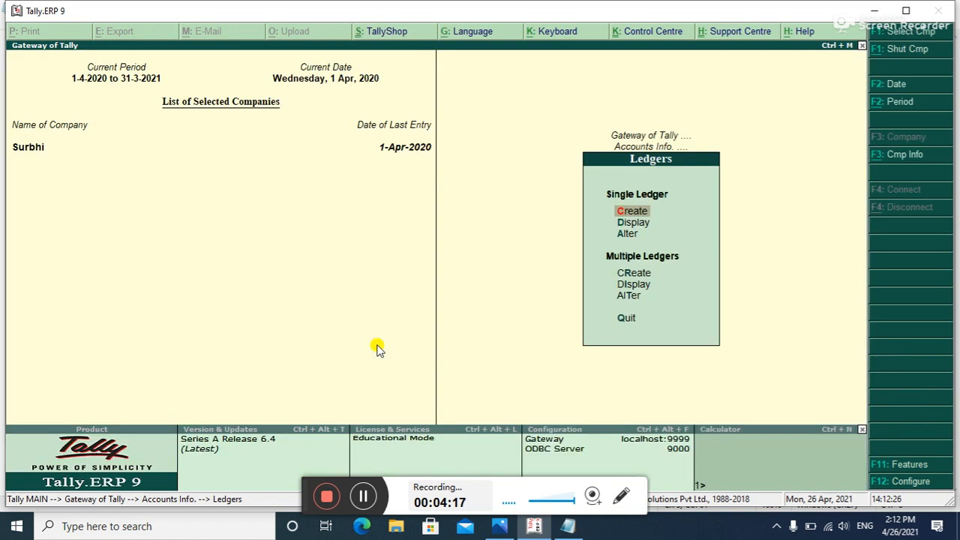
key("Escape")
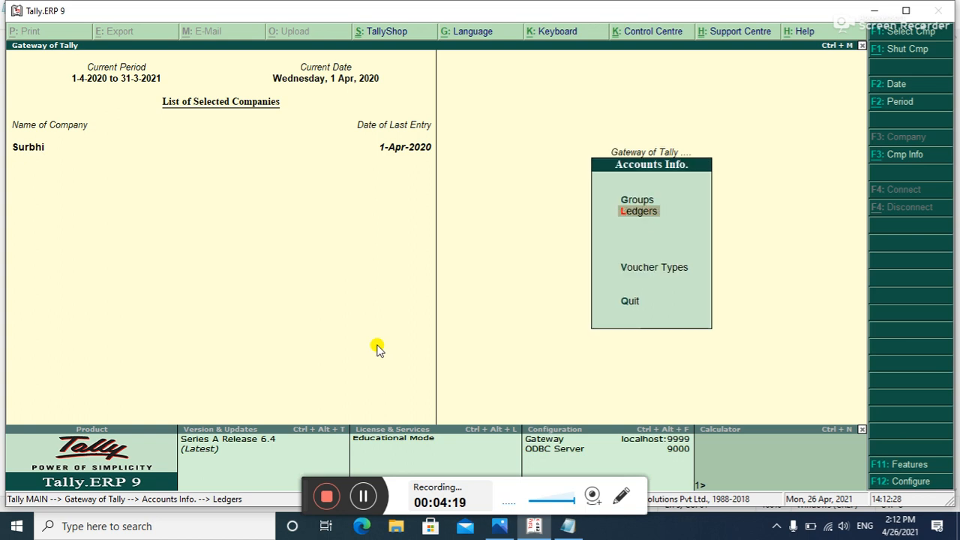
key("Escape")
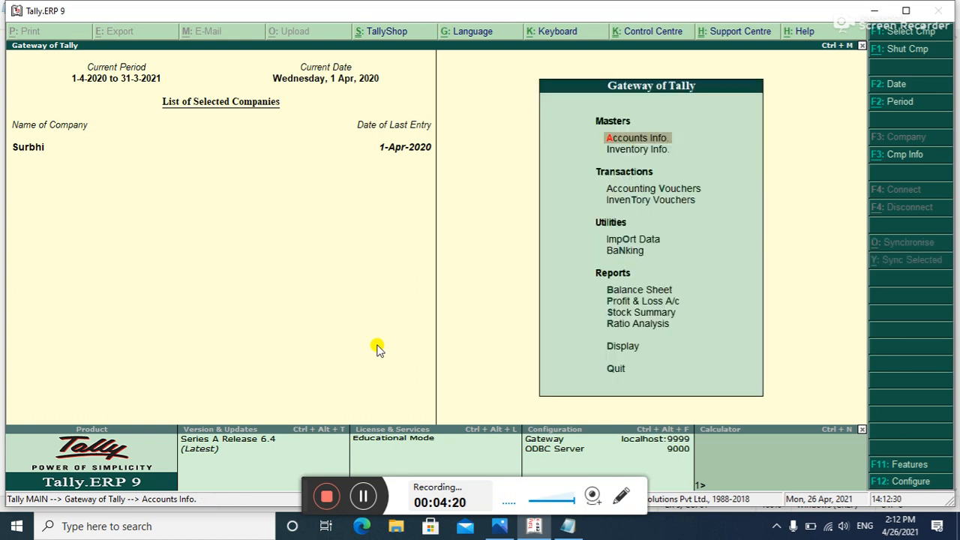
Step: Create a single stock group named Computer under Primary, without adding item quantities or setting GST details
key("Down")
key("Return")
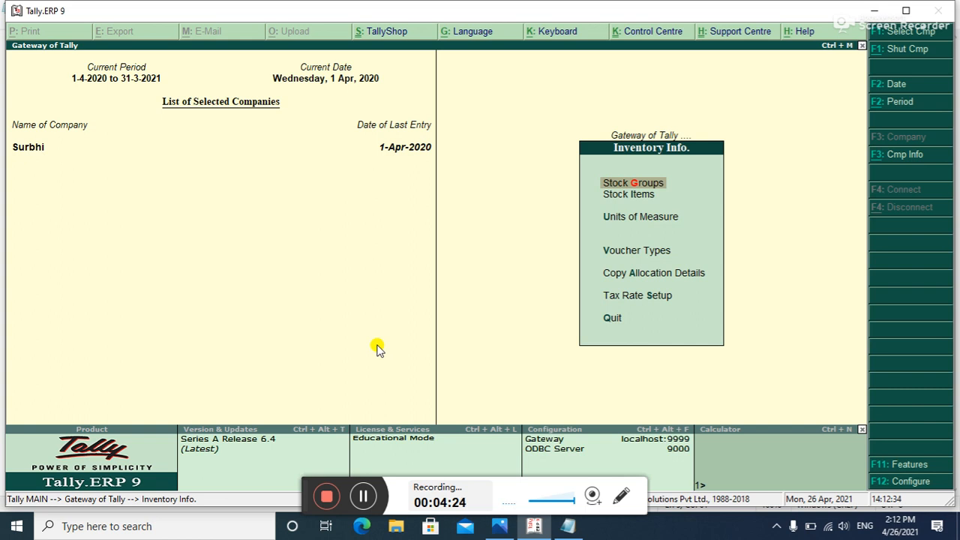
key("Return")
key("Return")
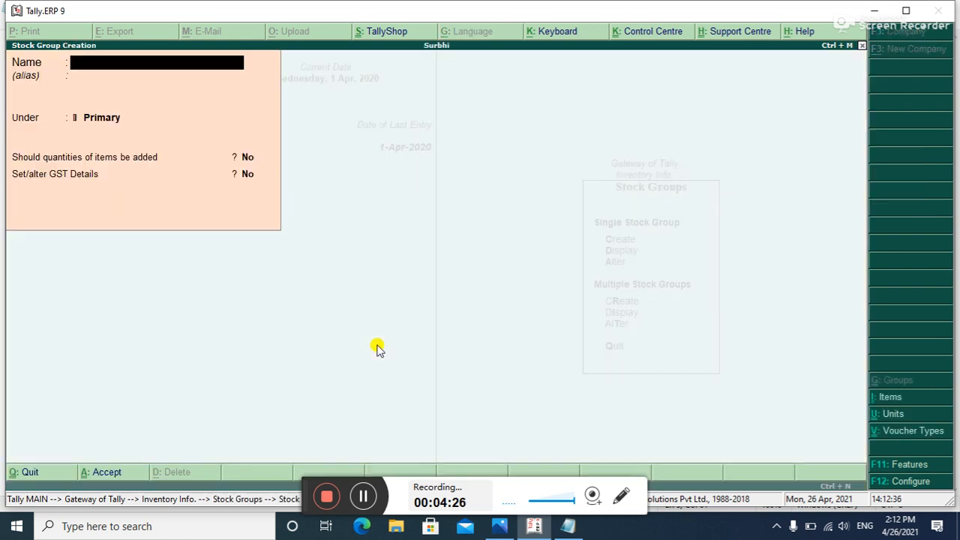
type("Computer")
key("Return")
key("Return")
key("Return")
key("Return")
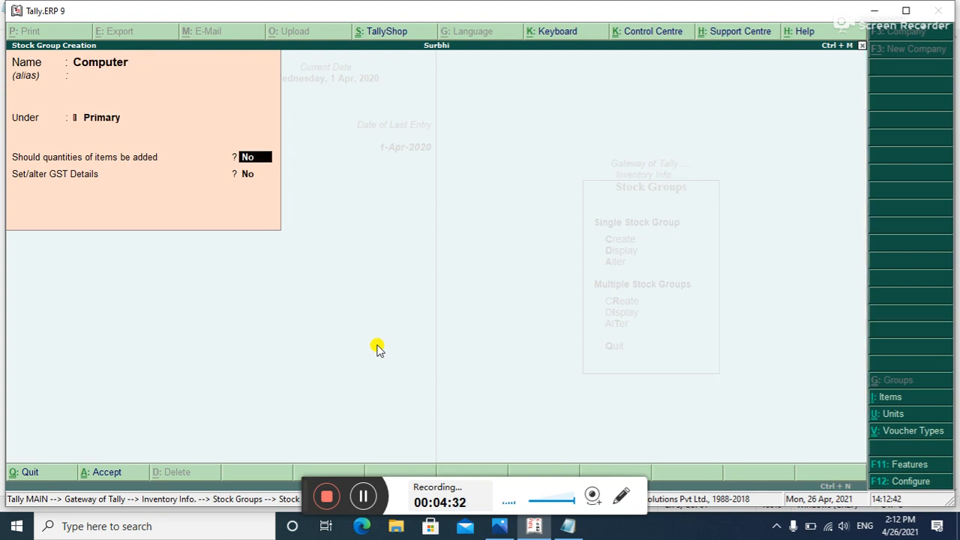
key("Return")
key("Escape")
key("Return")
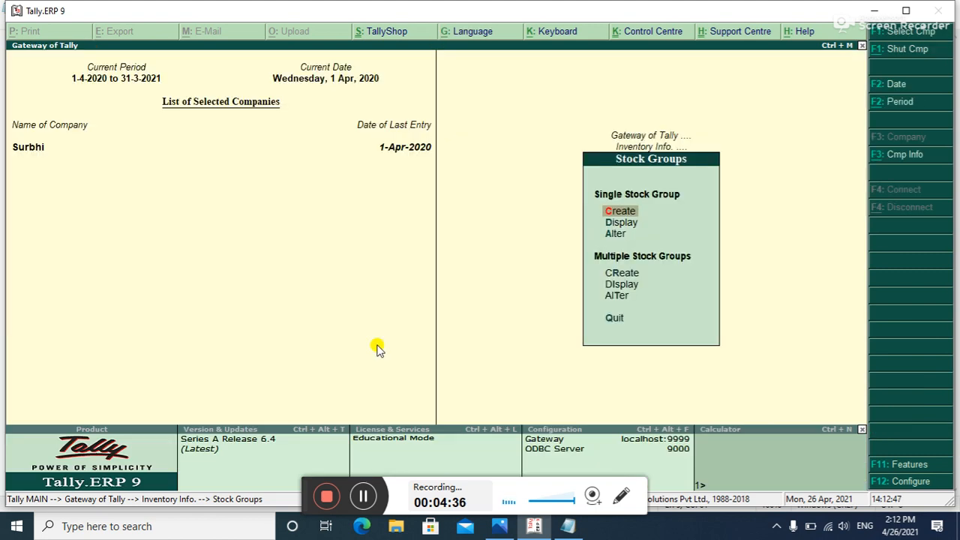
Step: Begin a single stock item named Dell under the Computer group with pcs as its unit
key("Escape")
key("Down")
key("Return")
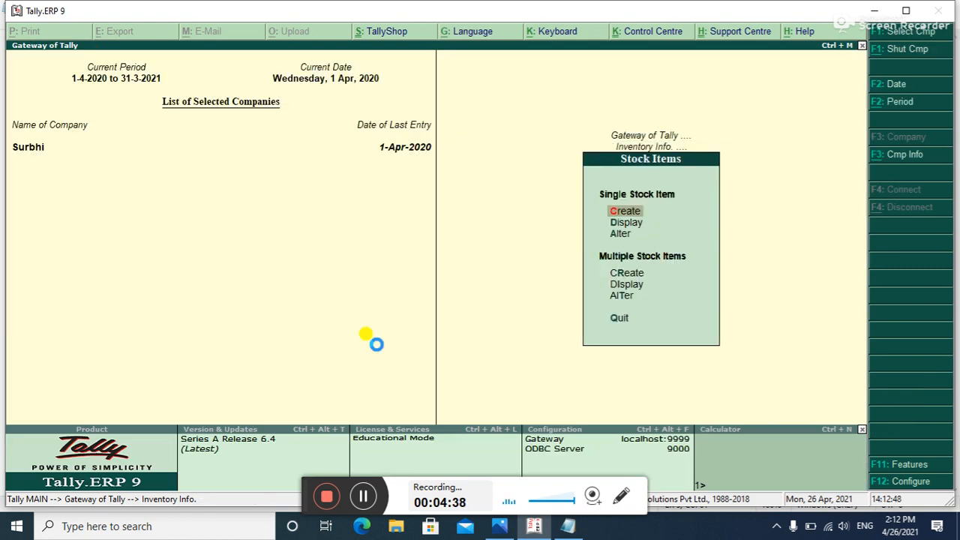
key("Return")
type("Dell")
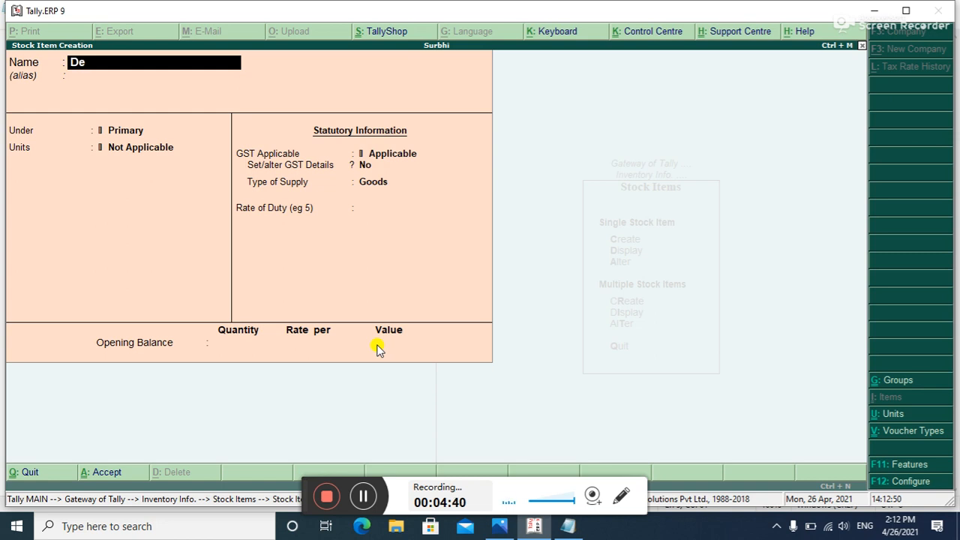
key("Return")
key("Return")
key("Down")
key("Return")
key("Down")
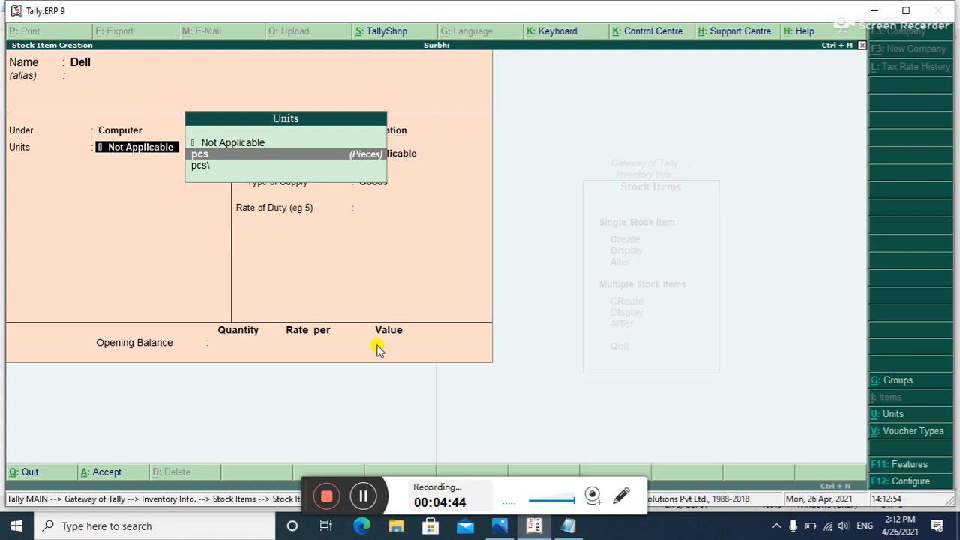
key("Return")
Step: Keep GST applicable, supply type Goods and duty rate 0 without altering GST details, save the Dell item and leave Inventory Info
key("Return")
key("Return")
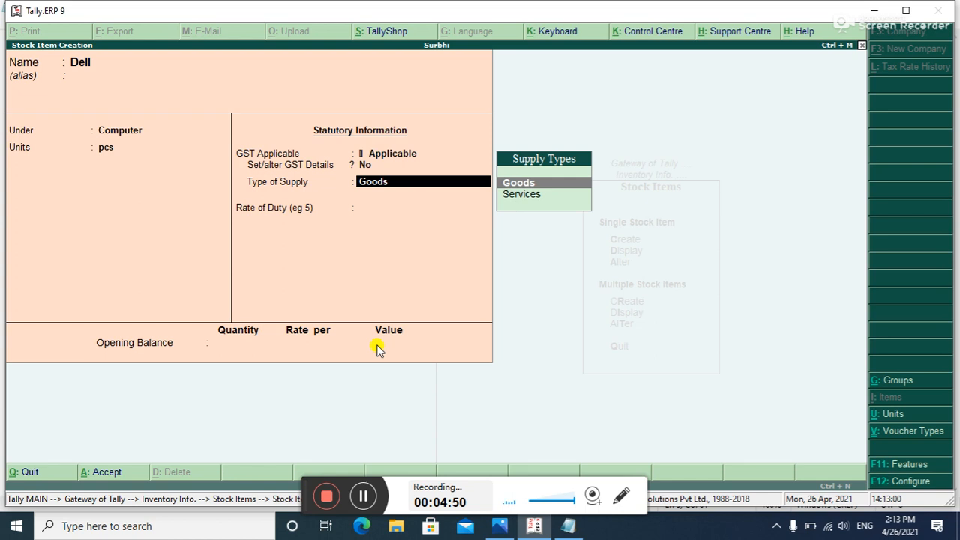
key("Return")
key("Return")
key("Return")
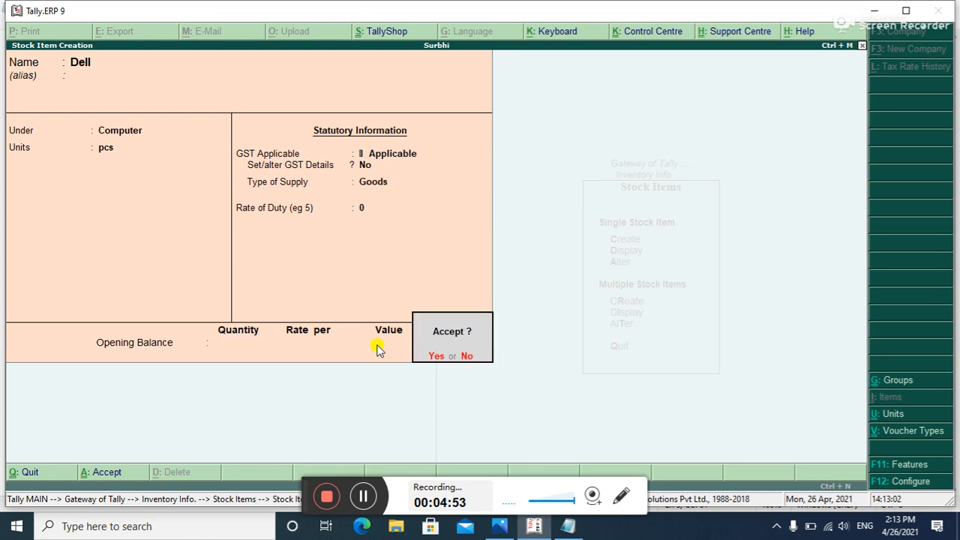
key("Return")
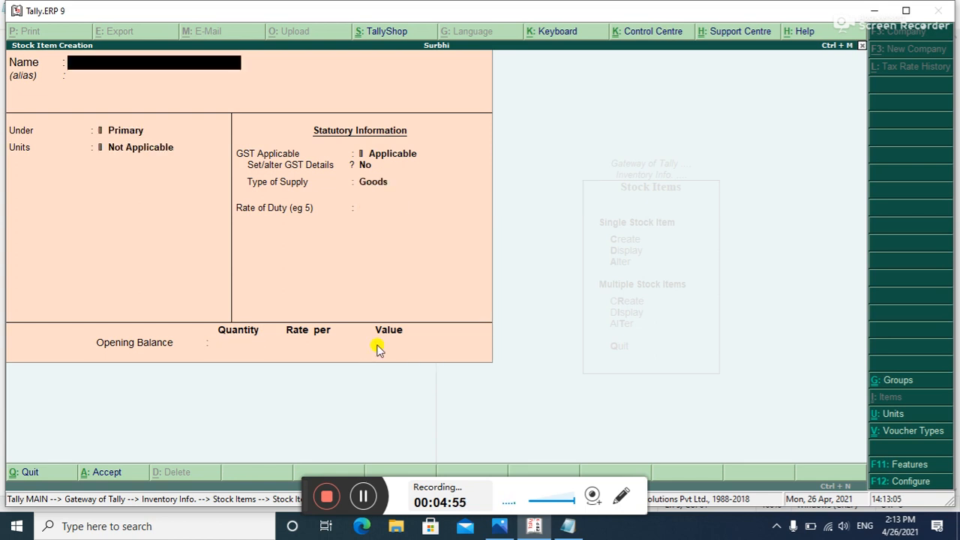
key("Escape")
key("Return")
key("Escape")
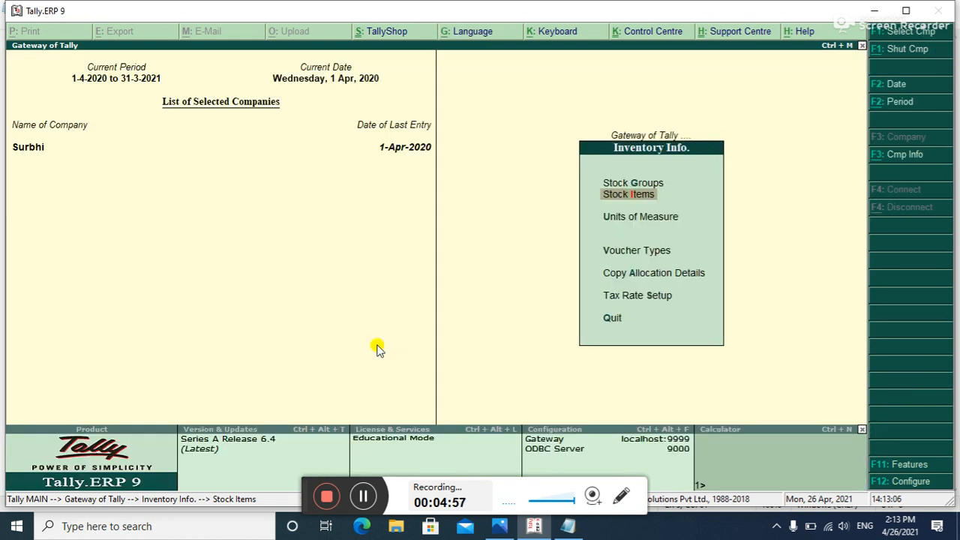
key("Escape")
Step: Open a purchase accounting voucher and date it 2-Apr-2020
key("Down")
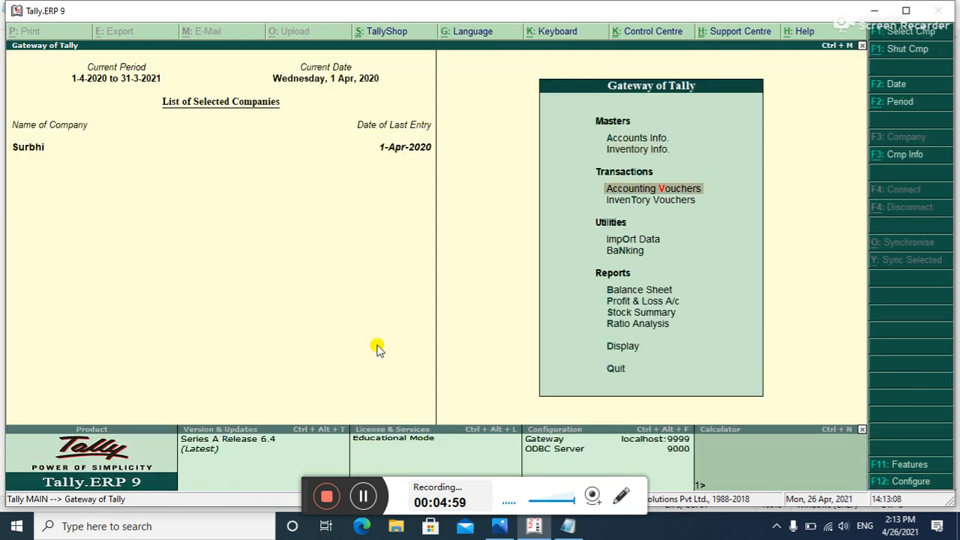
key("Return")
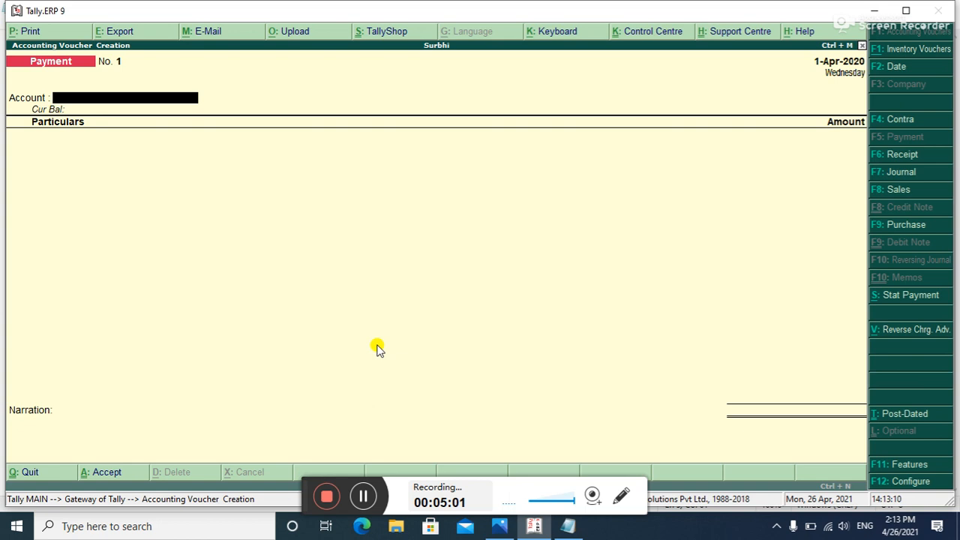
key("F9")
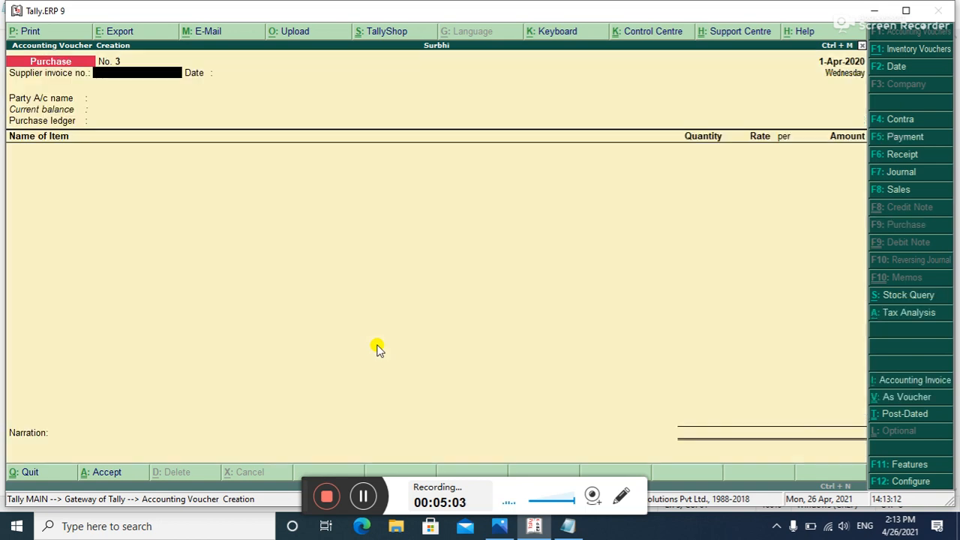
key("F2")
type("2")
key("Return")
Step: Leave the supplier invoice details blank, pick the newly created supplier as party with default details, and choose the Purchase ledger
key("Return")
key("Return")
key("Down")
key("Down")
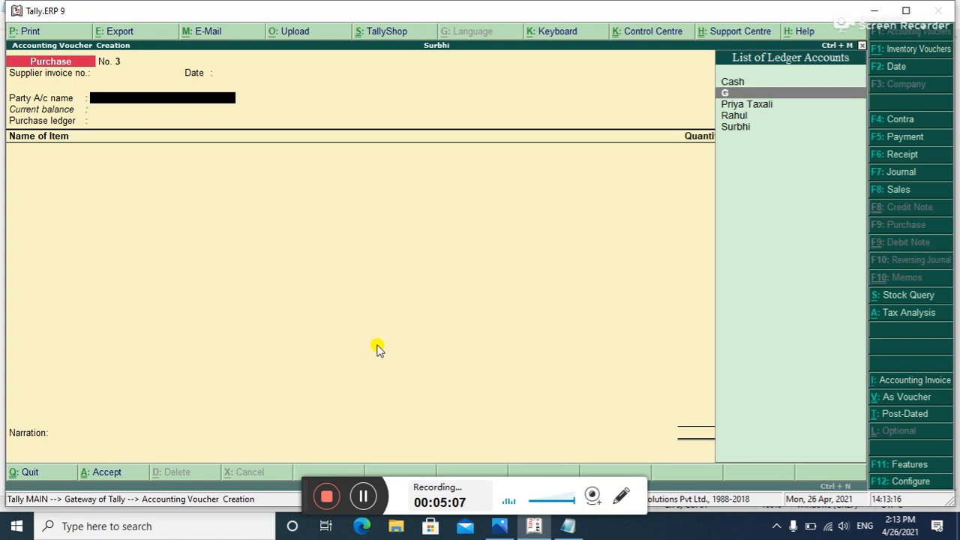
key("Return")
key("Return")
key("Return")
key("Return")
key("Return")
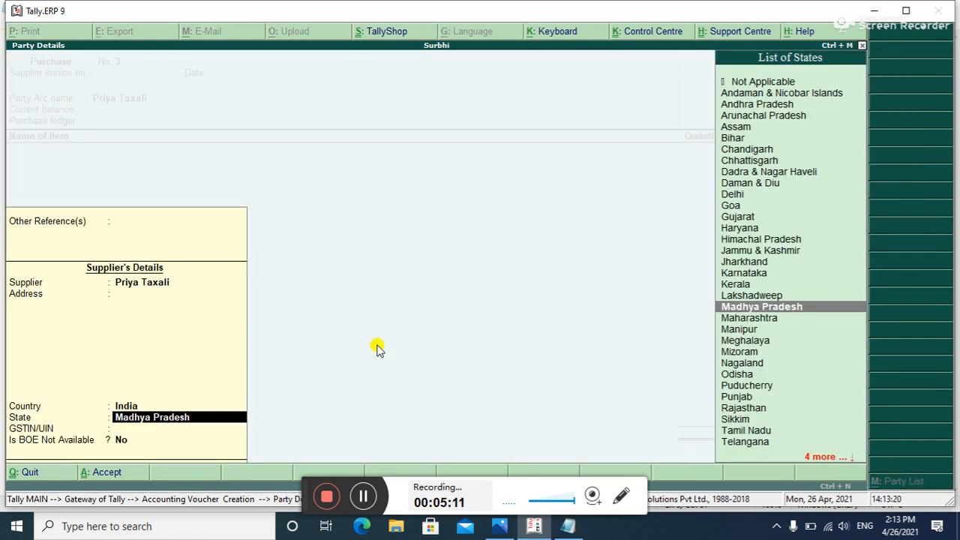
key("Return")
key("Return")
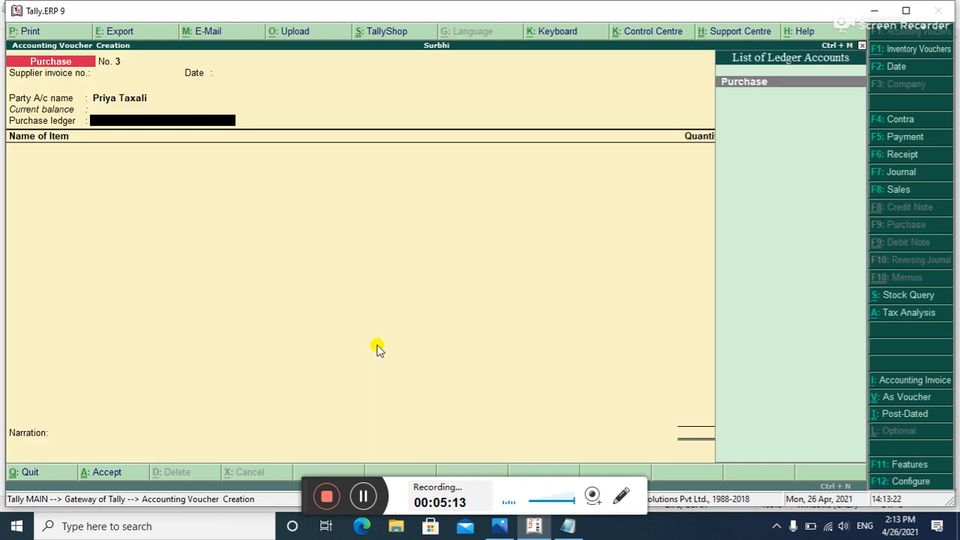
key("Return")
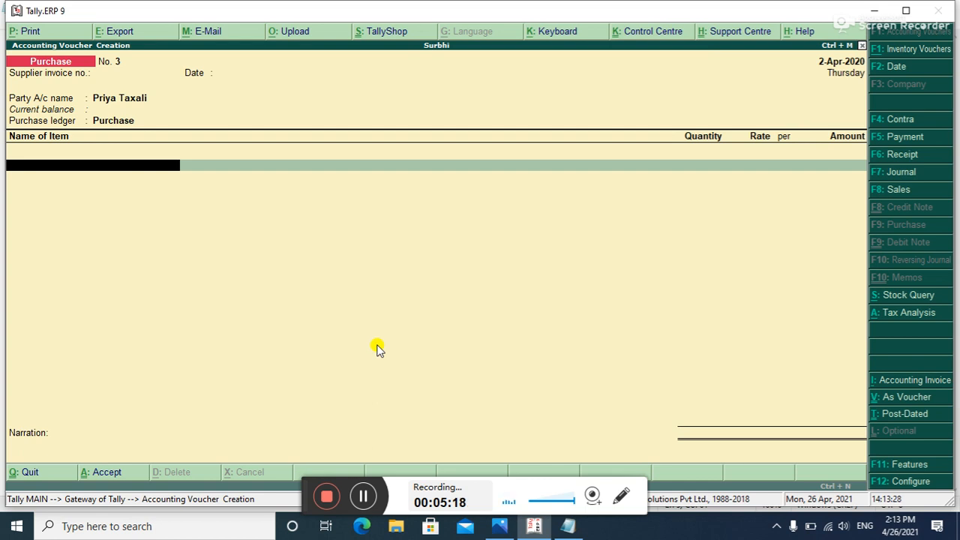
Step: Add the Dell item to the purchase voucher with a quantity of 2 pcs at a rate of 25,000 per piece
type("D")
key("Return")
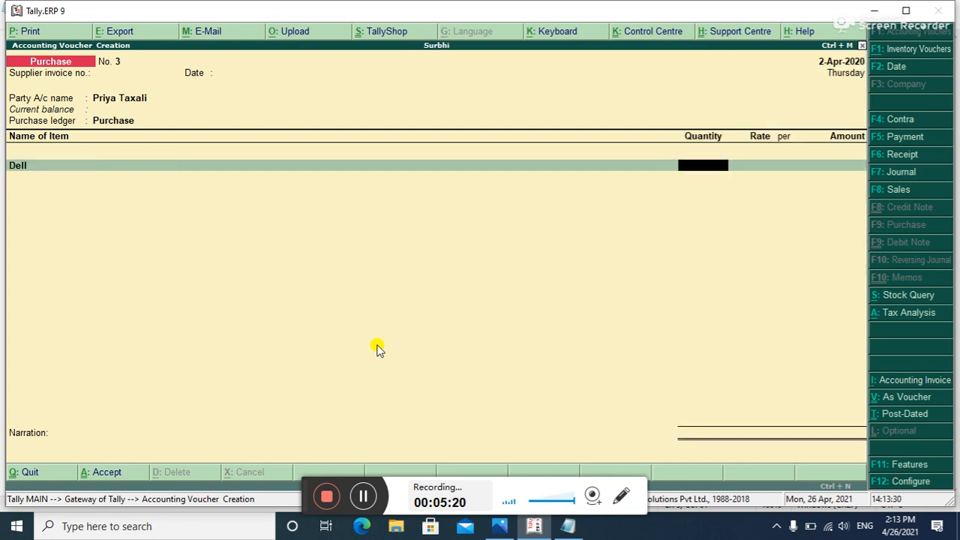
type("1")
key("BackSpace")
type("2")
key("Return")
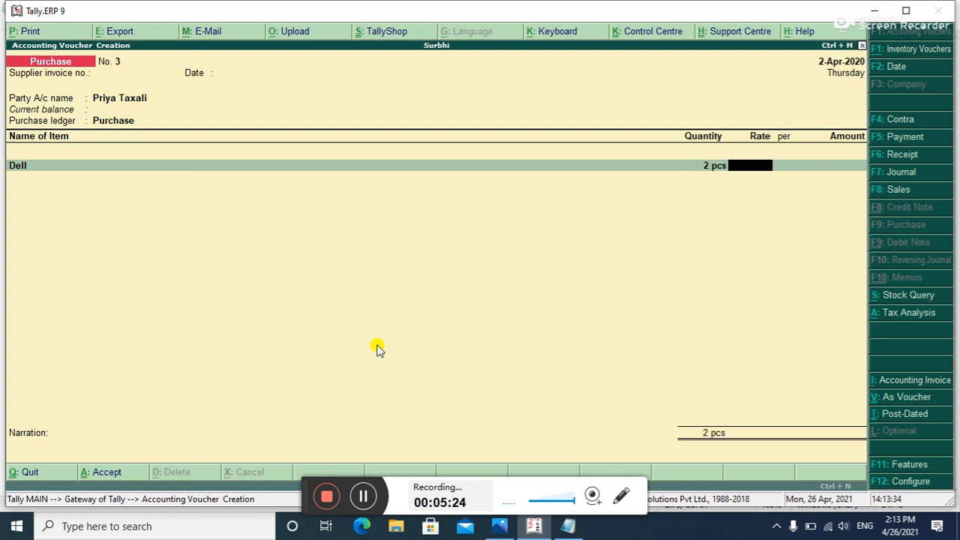
type("25,000")
key("Return")
key("Return")
key("Return")
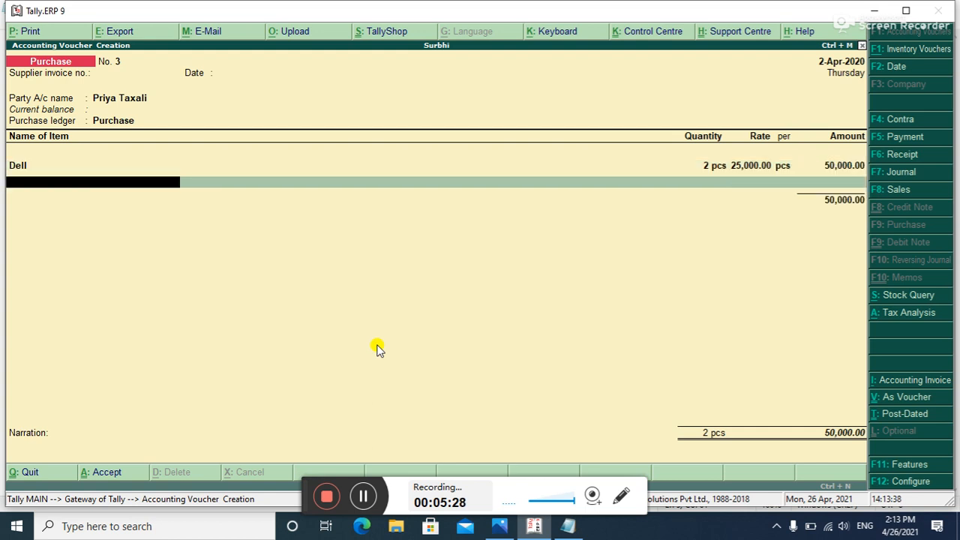
Step: Add the Sgst and Cgst tax ledgers below the Dell item, keeping their calculated amounts
key("Return")
type("Sgst")
key("Return")
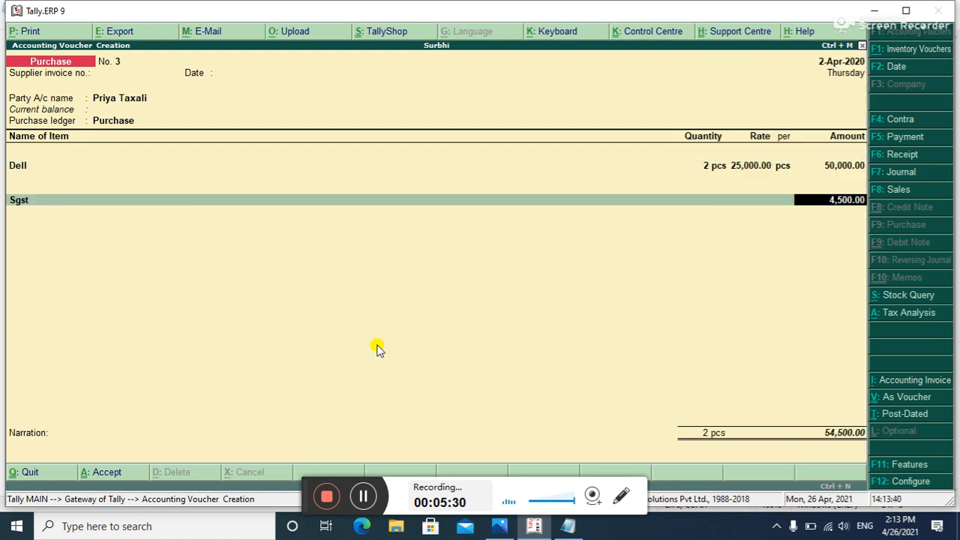
key("Return")
type("C")
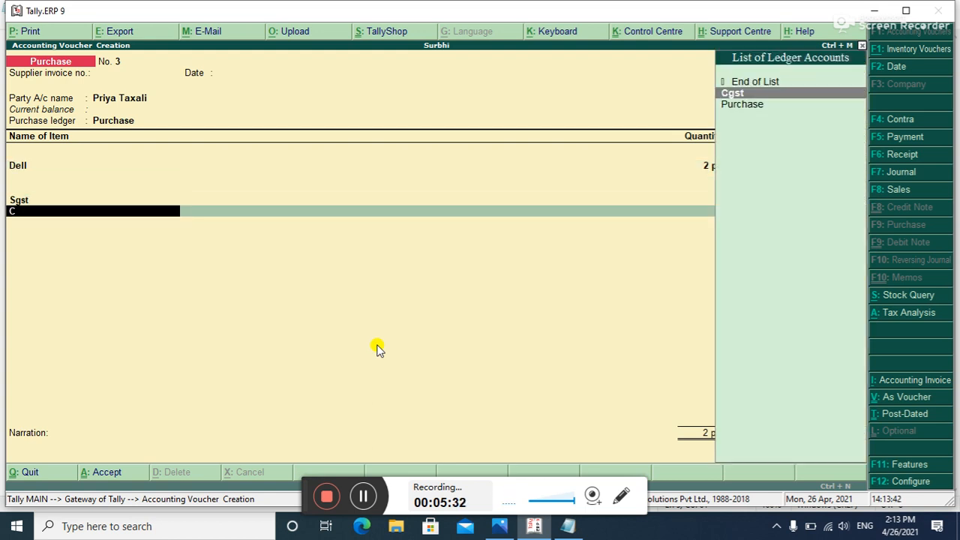
key("Return")
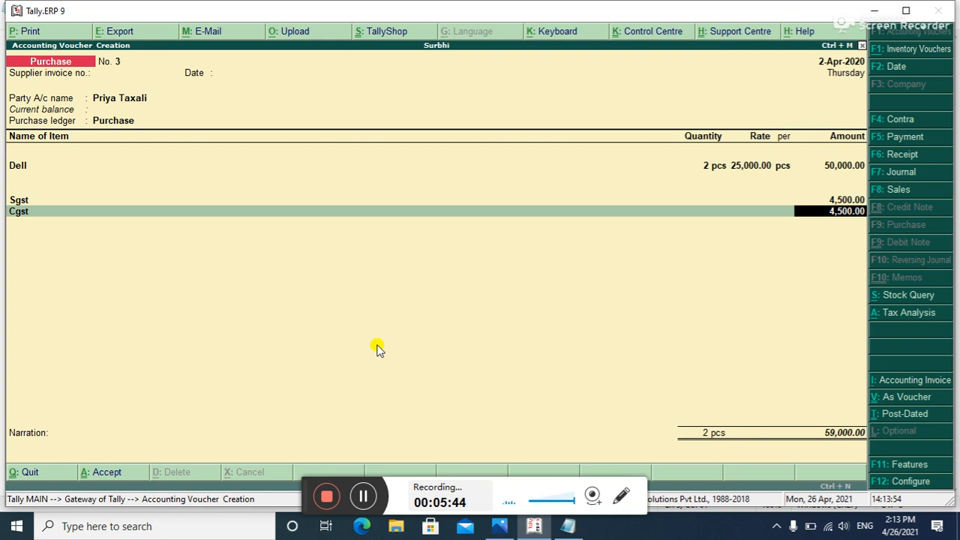
Step: Examine the voucher's detailed Tax Analysis for the central and state tax breakdown, and return to the voucher
key("alt+a")
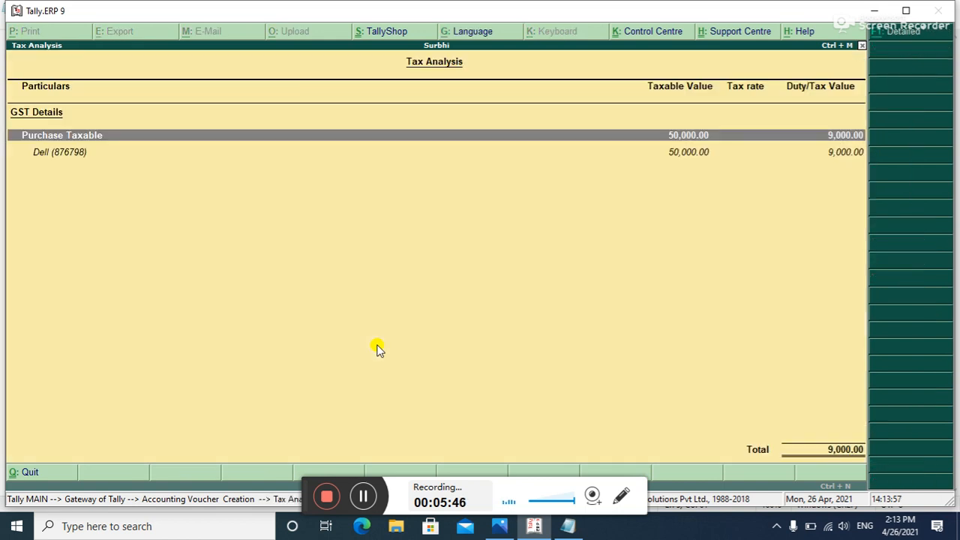
key("alt+F1")
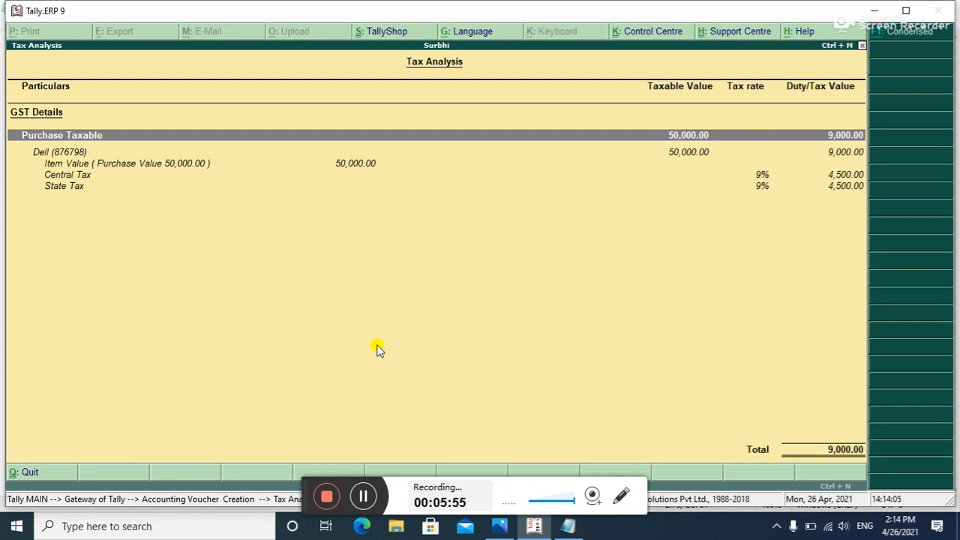
key("Escape")
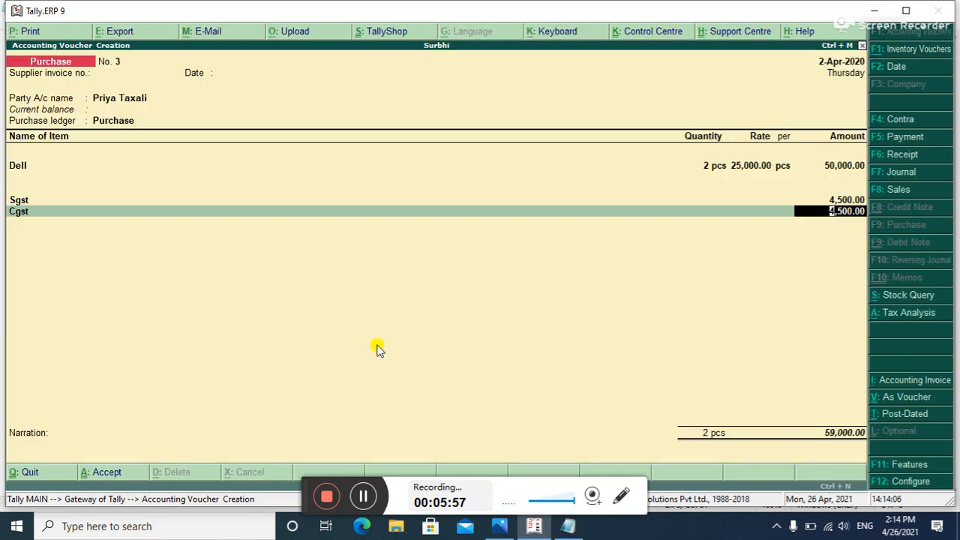
Step: Finish the tax entries, leave the narration empty and save the purchase voucher
key("Return")
key("Return")
key("Return")
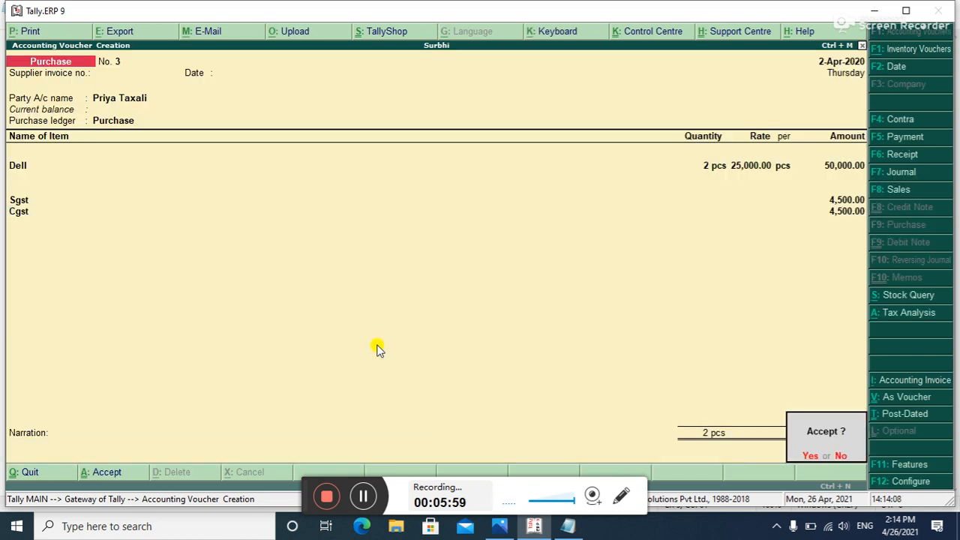
key("y")
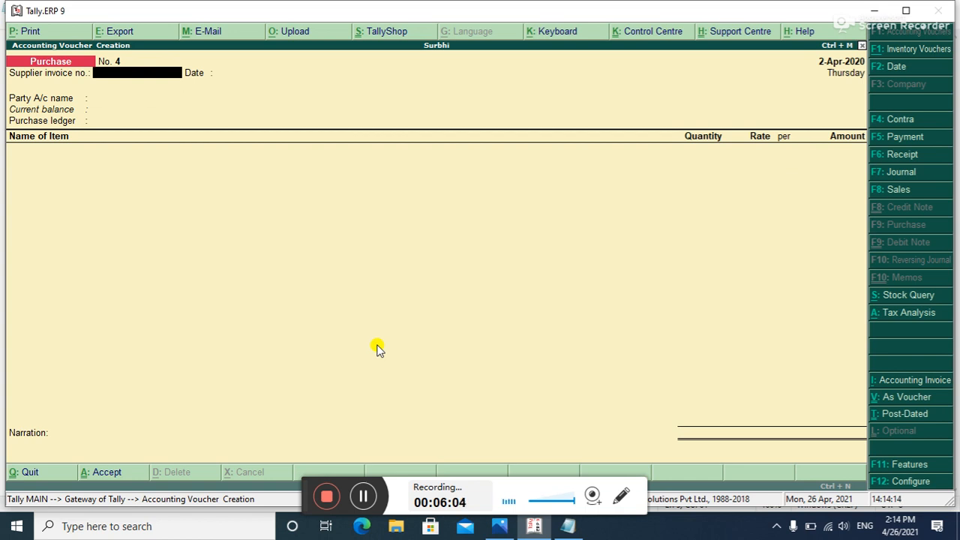
Step: Set Cash as the party account of the new purchase voucher and choose Maharashtra as the supplier's state
key("Return")
key("Return")
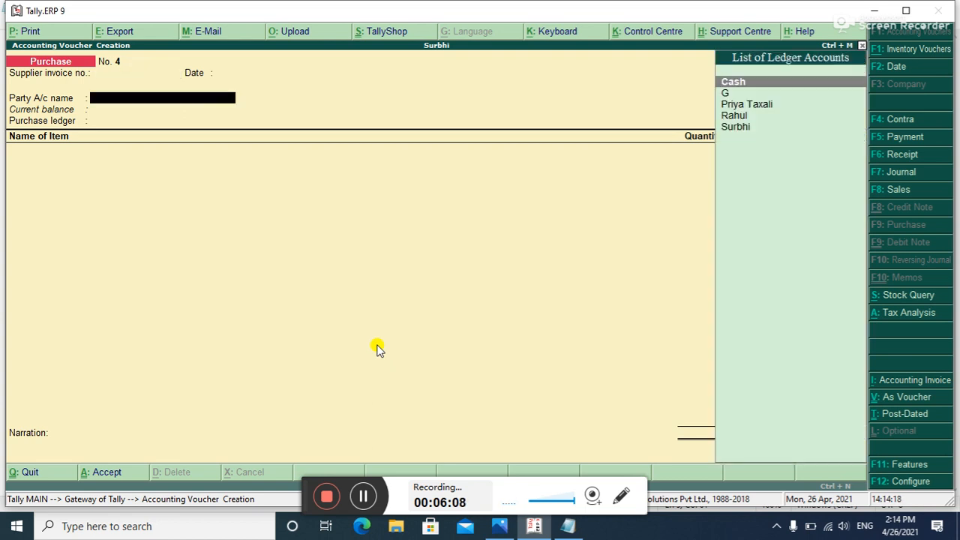
key("Return")
key("Return")
key("Return")
key("Return")
key("Return")
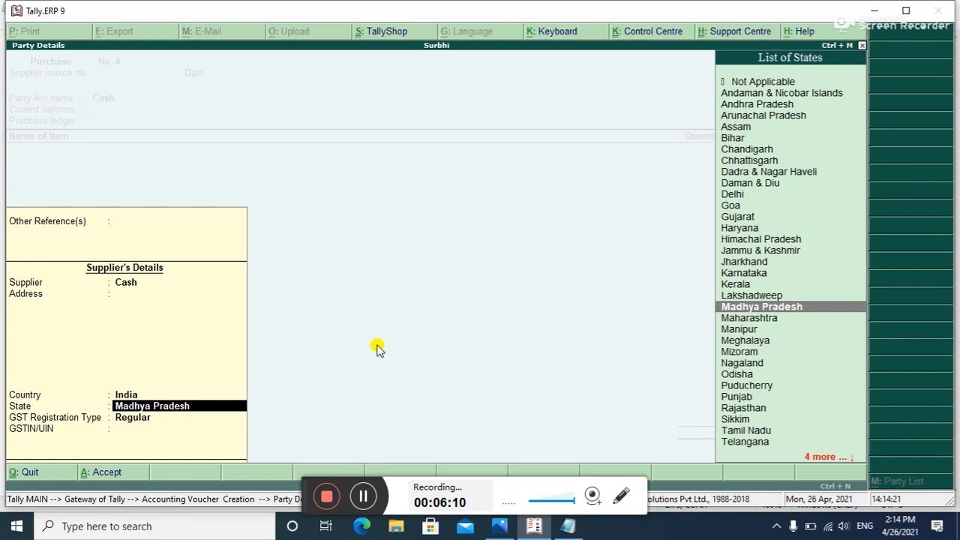
key("Down")
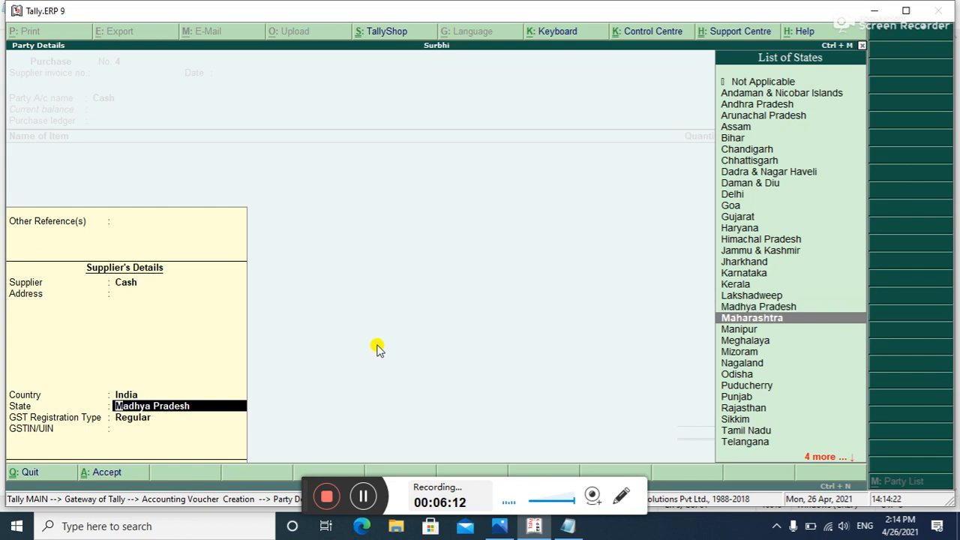
left_click(758, 320)
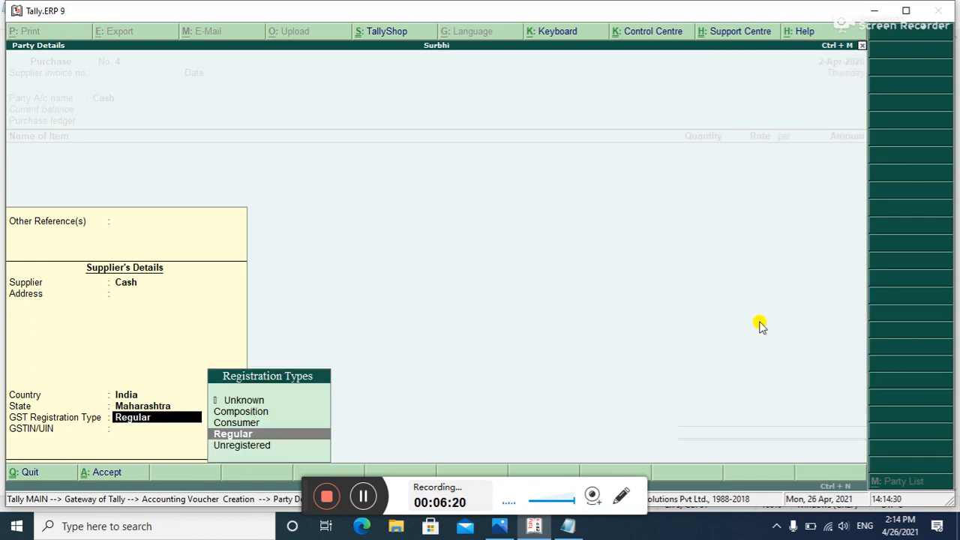
Step: Keep the supplier's GST registration type as Regular, leave the GSTIN blank and use the Purchase ledger
key("Up")
key("Down")
key("Return")
key("Return")
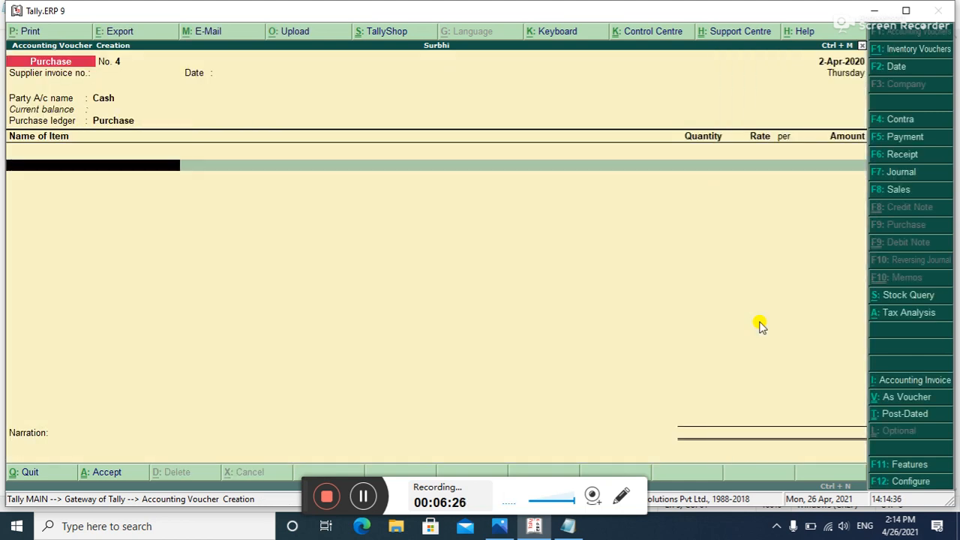
Step: Add the Dell item to the purchase voucher with a quantity of 1 pcs at a rate of 25,000 per piece
type("D")
key("Return")
type("1")
key("Return")
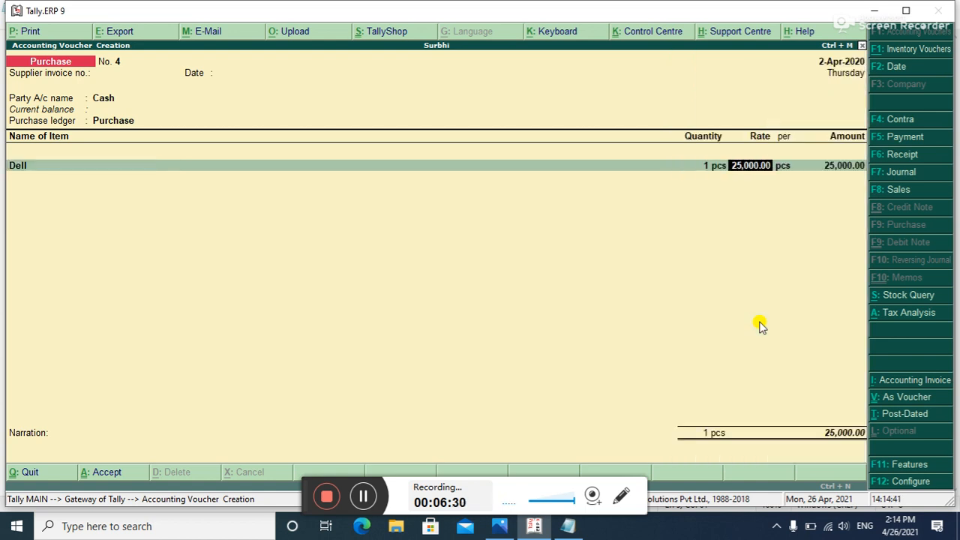
key("Return")
key("Return")
key("Return")
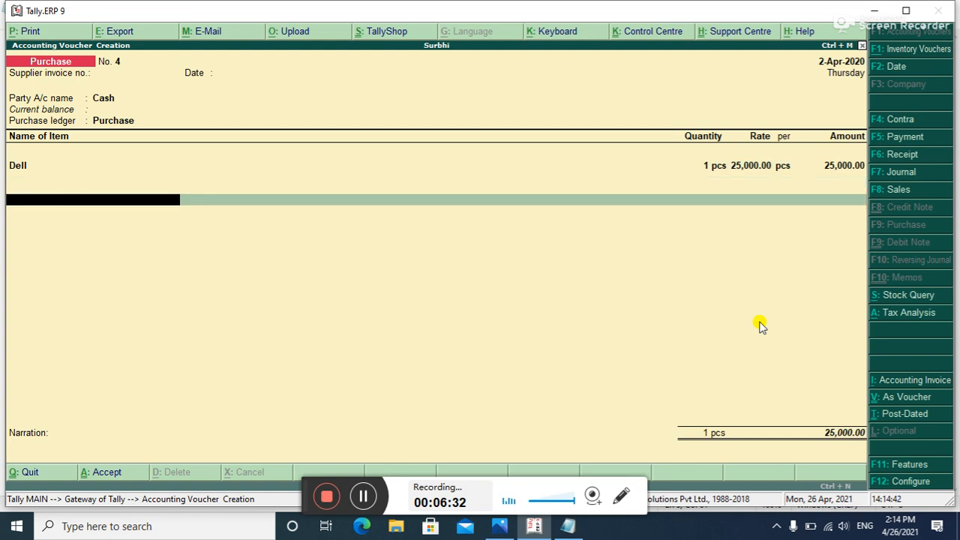
Step: Start a new ledger named Igst from the voucher's tax line and place it under Duties & Taxes
key("Return")
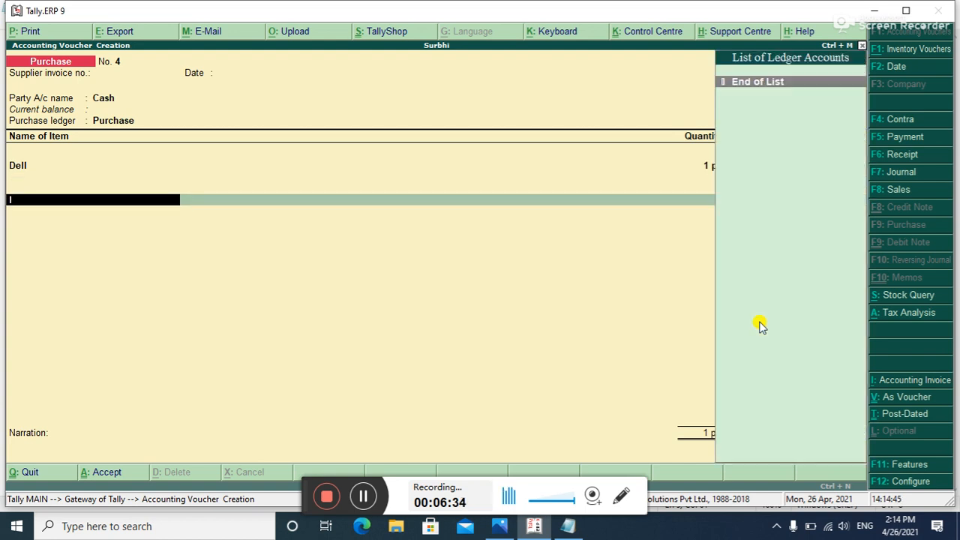
key("Return")
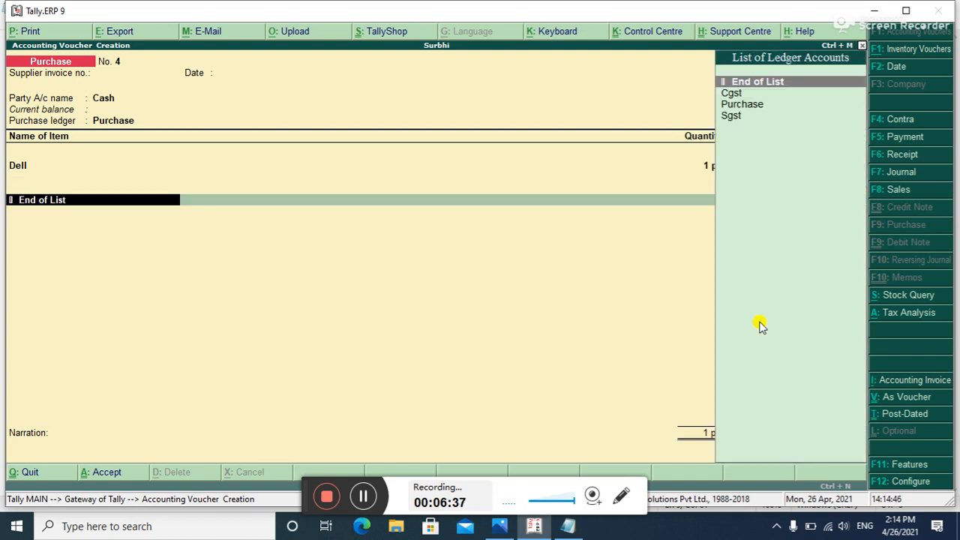
key("Down")
key("Down")
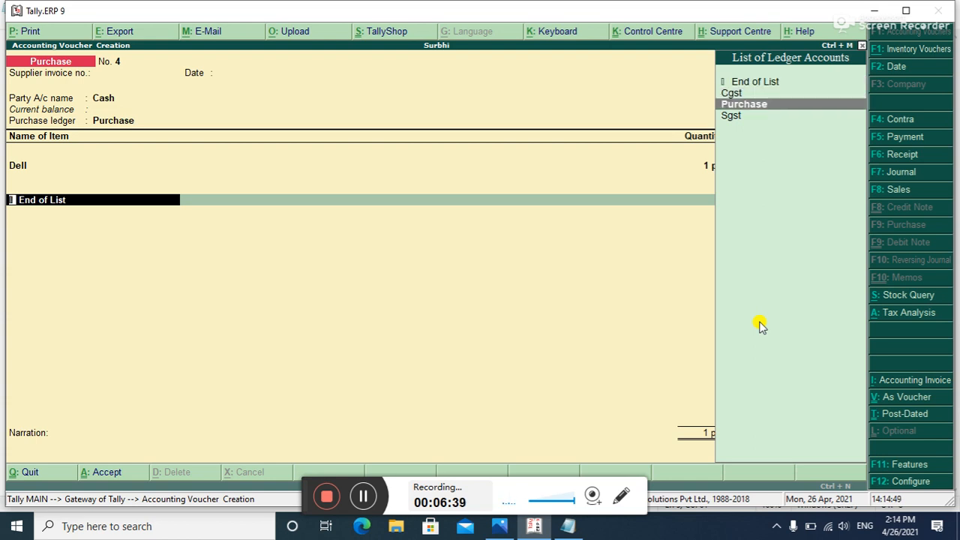
key("alt+c")
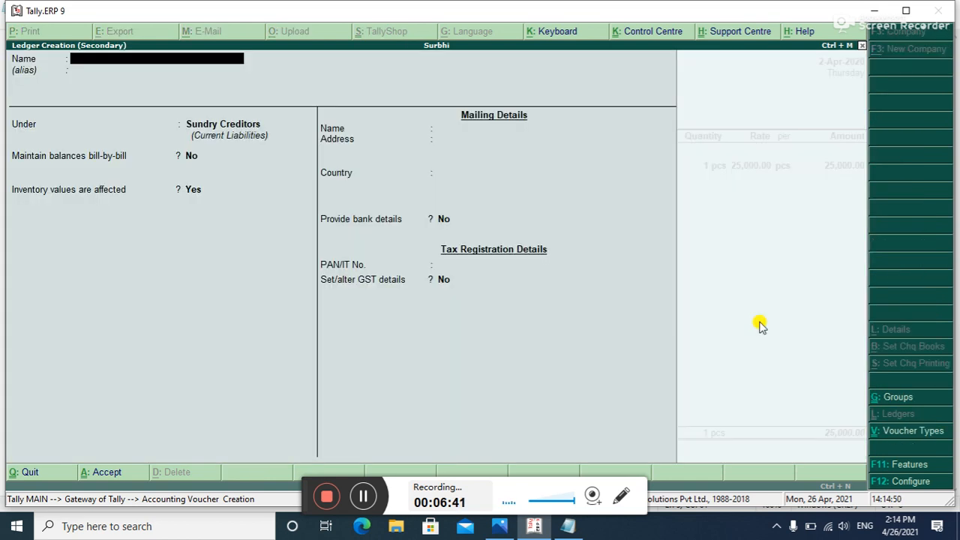
type("Igst")
key("Return")
key("Return")
type("D")
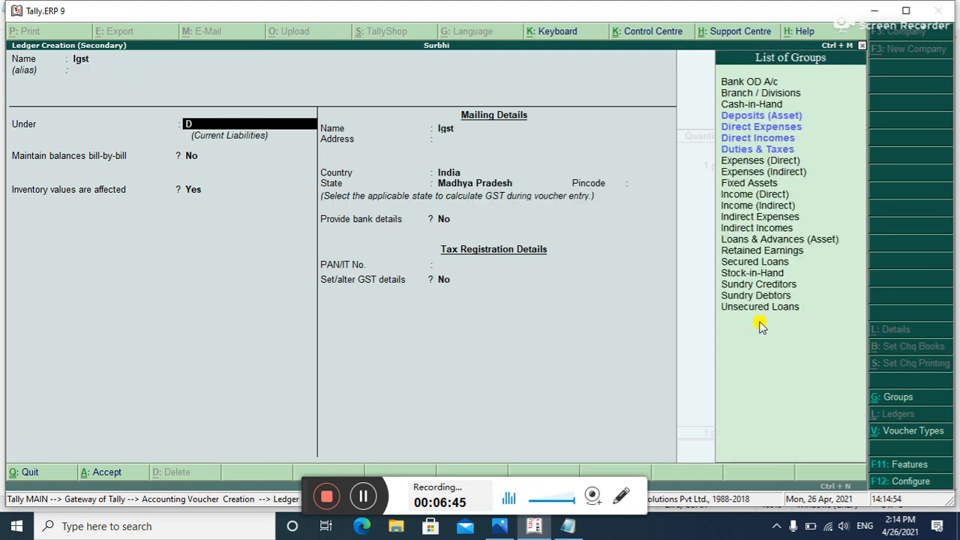
key("Down")
key("Down")
key("Down")
key("Down")
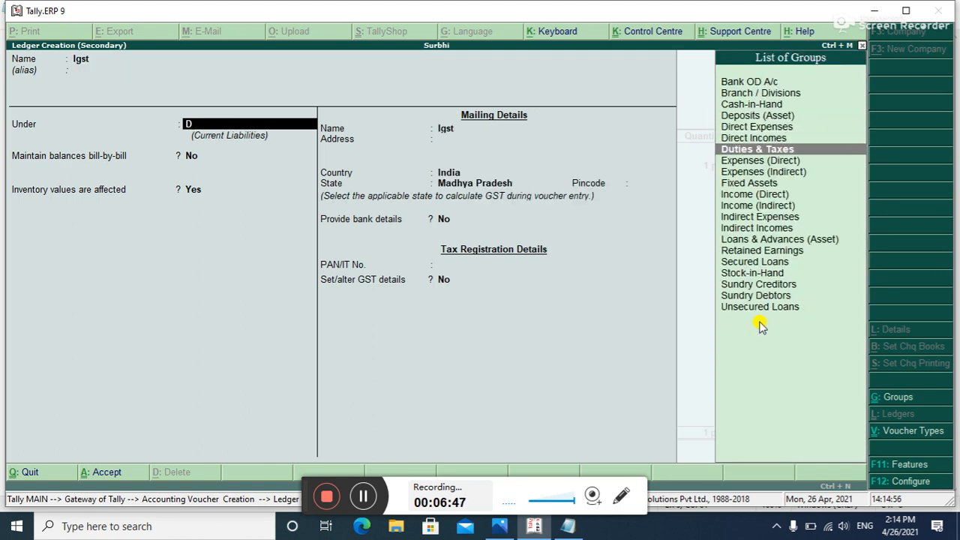
key("Return")
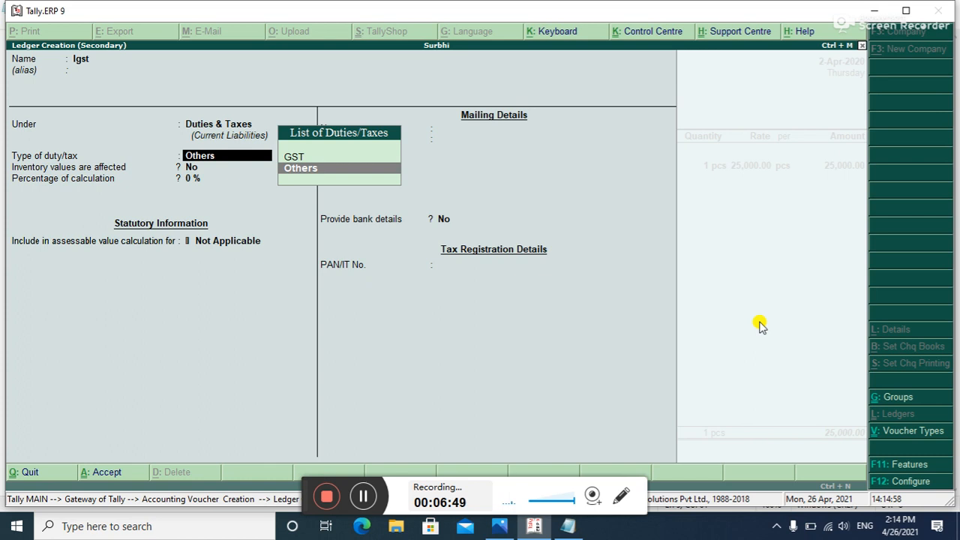
Step: Set the Igst ledger's duty type to GST and tax type to Integrated Tax, save it and add it to the voucher
key("Up")
key("Return")
key("Down")
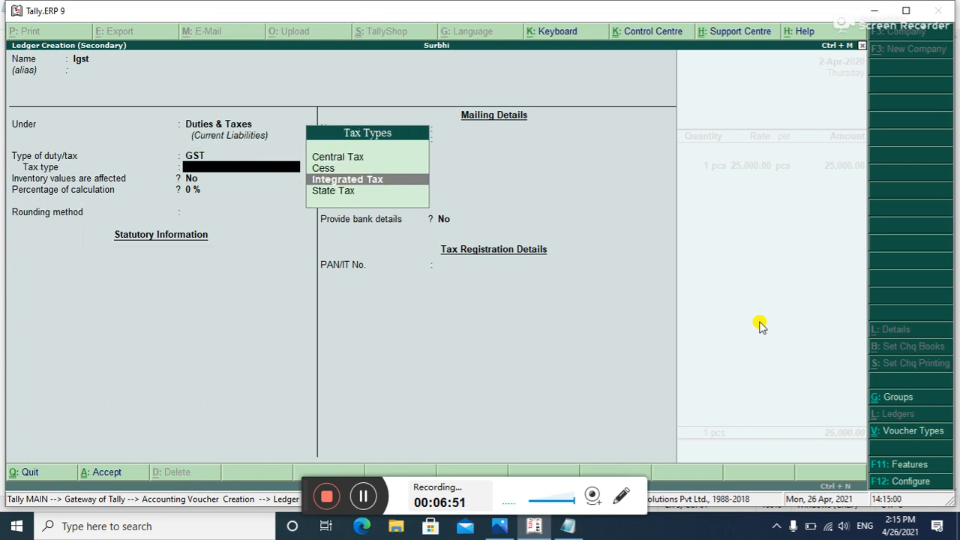
key("Return")
key("Return")
key("Return")
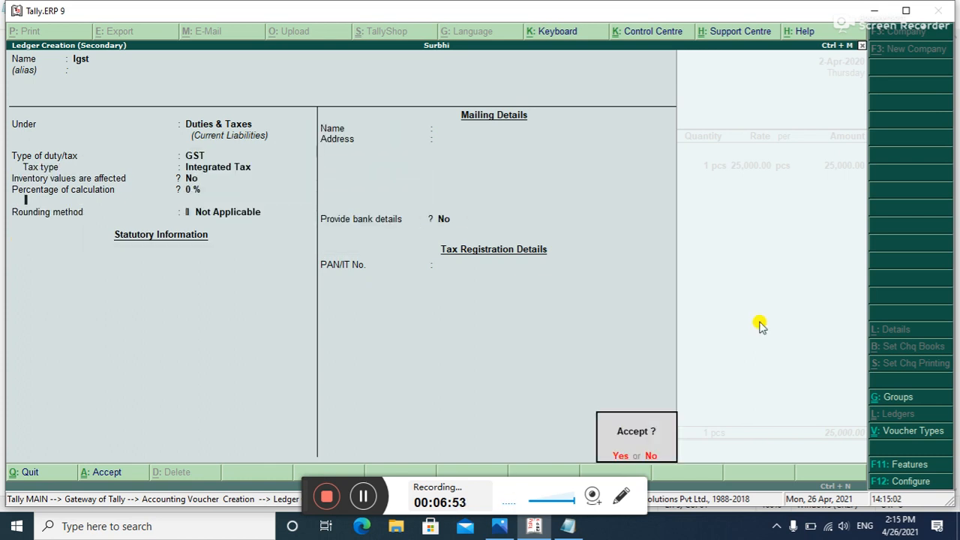
key("Return")
key("Return")
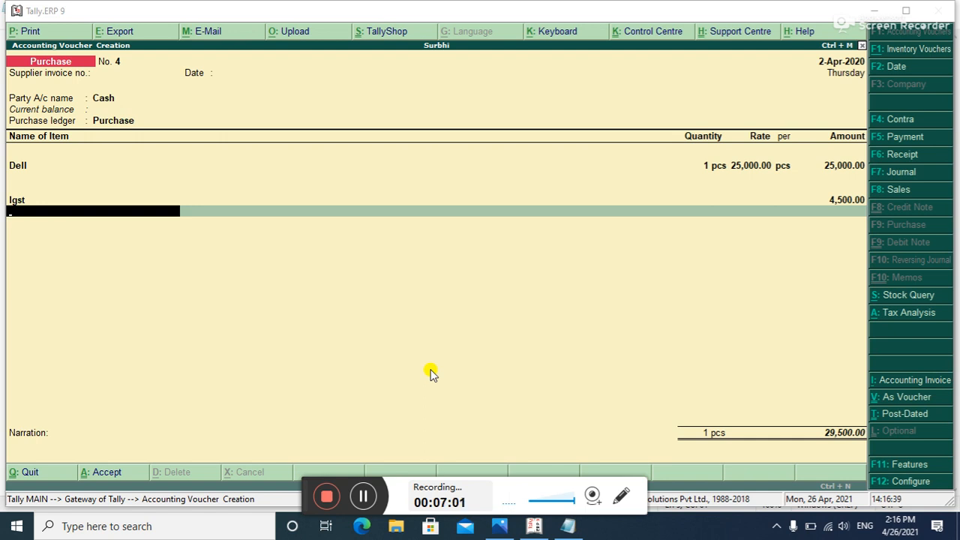
Step: Finish the Igst purchase voucher with an empty narration and save it
left_click(431, 373)
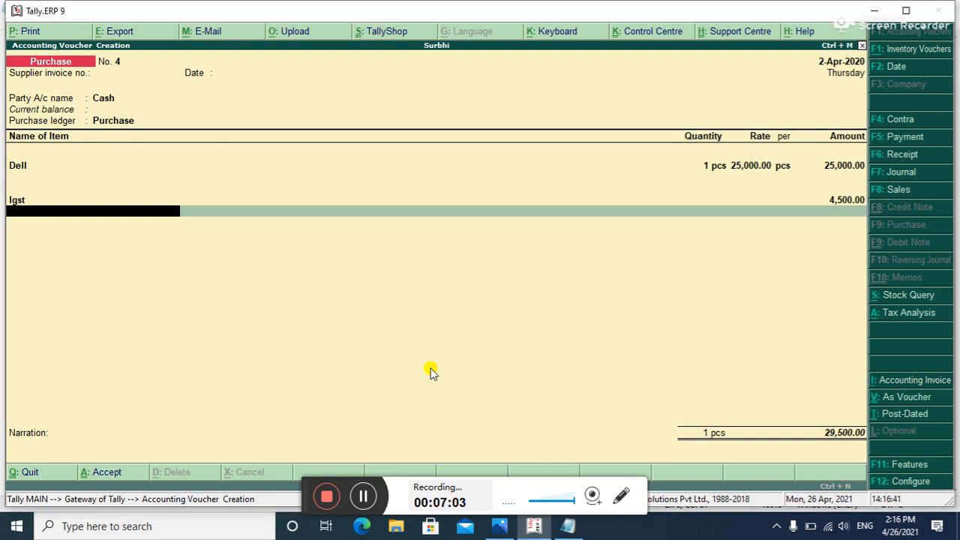
key("Return")
key("Return")
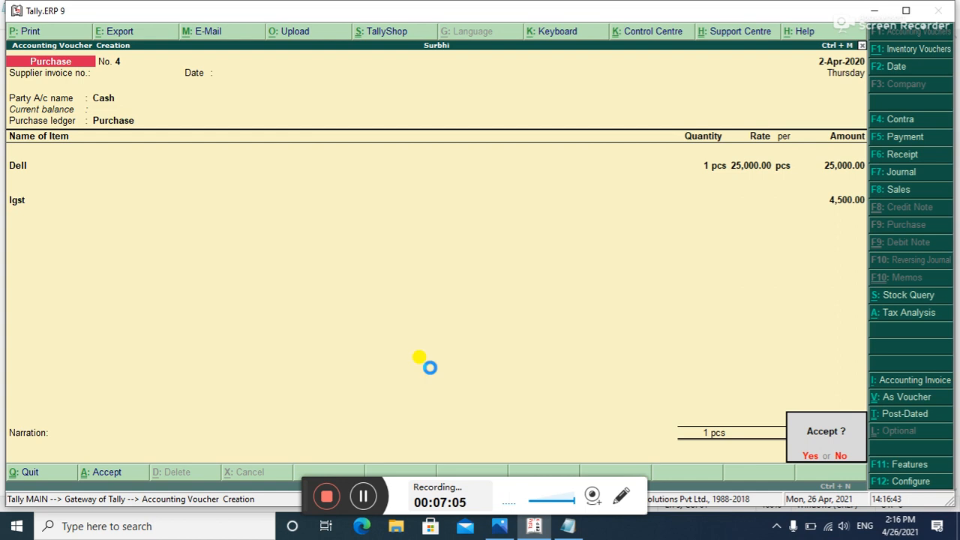
key("y")
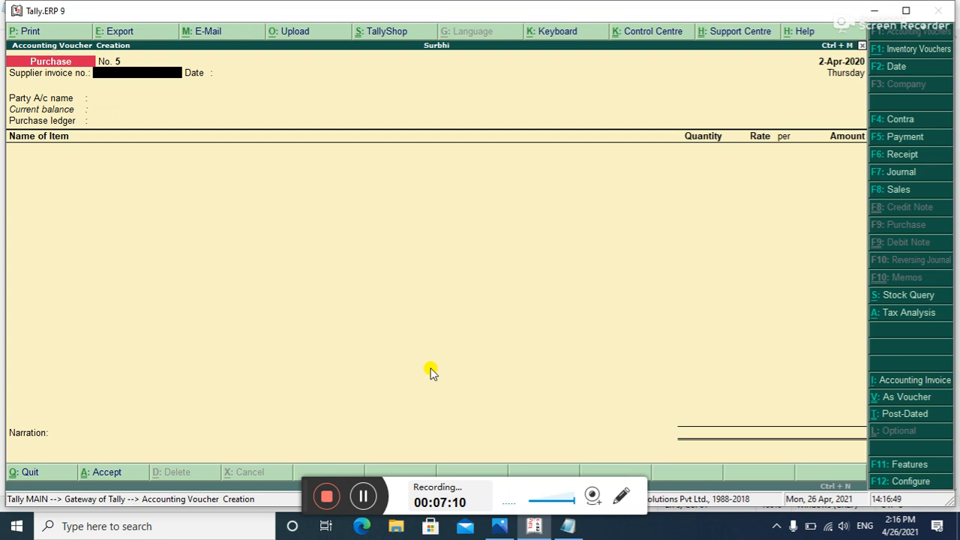
Step: Start a sales voucher and create a party ledger for it, entering the customer's name and placing it under Sundry Debtors
key("F8")
key("Return")
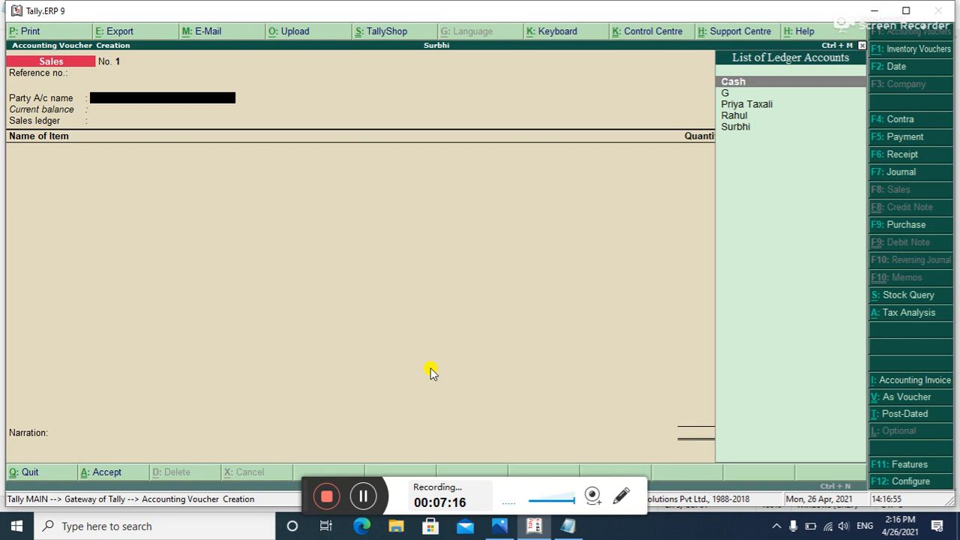
key("alt+c")
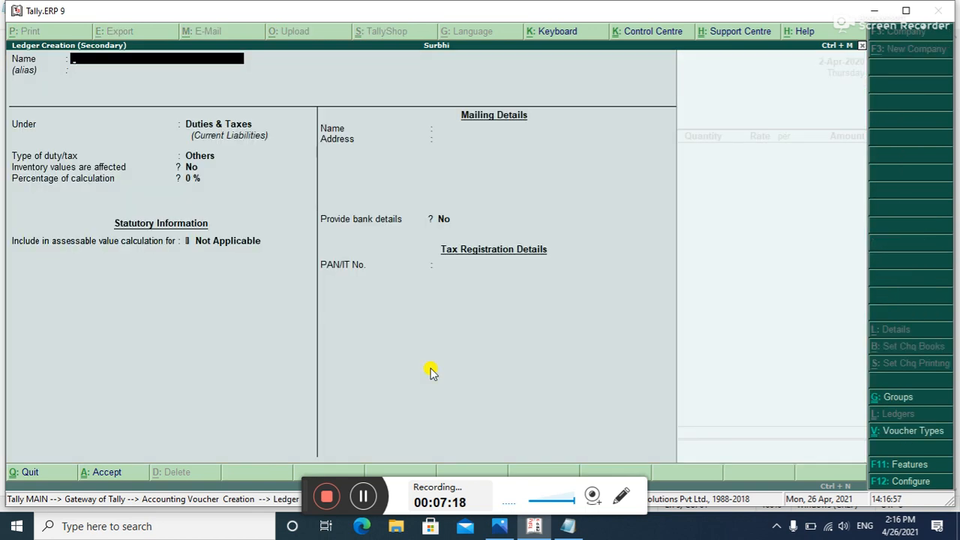
type("Siya in")
key("Return")
key("Return")
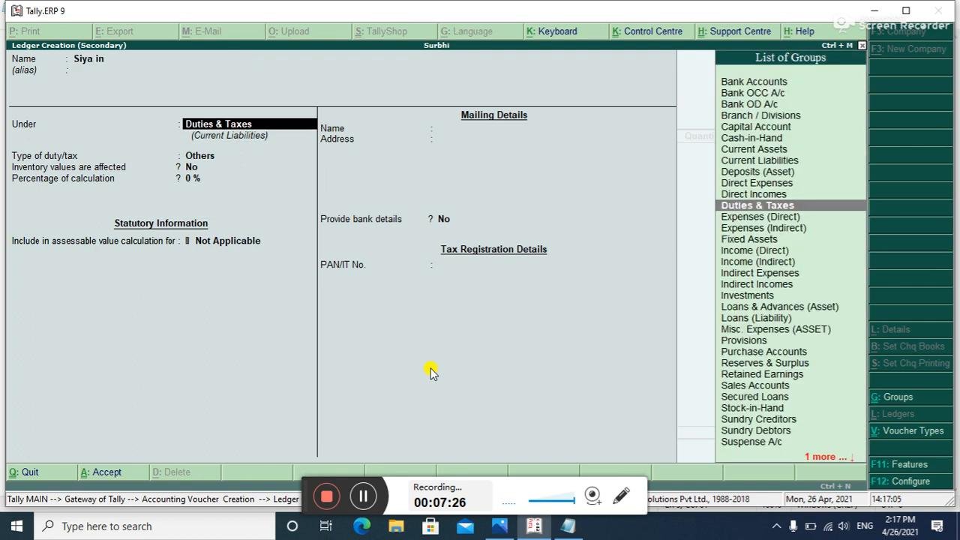
type("S")
key("Down")
key("Down")
key("Down")
key("Down")
key("Return")
Step: Keep bill-by-bill balances and Madhya Pradesh, India in the customer ledger, leave the remaining details at their defaults and save it
key("Return")
key("Return")
key("Return")
key("Return")
key("Return")
key("Return")
key("Return")
key("Return")
key("Return")
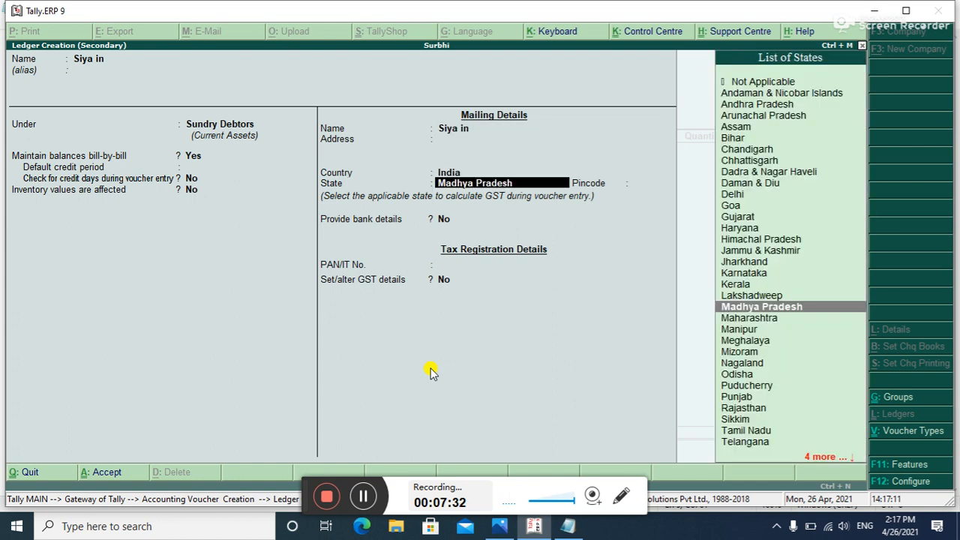
key("Return")
key("Return")
key("Return")
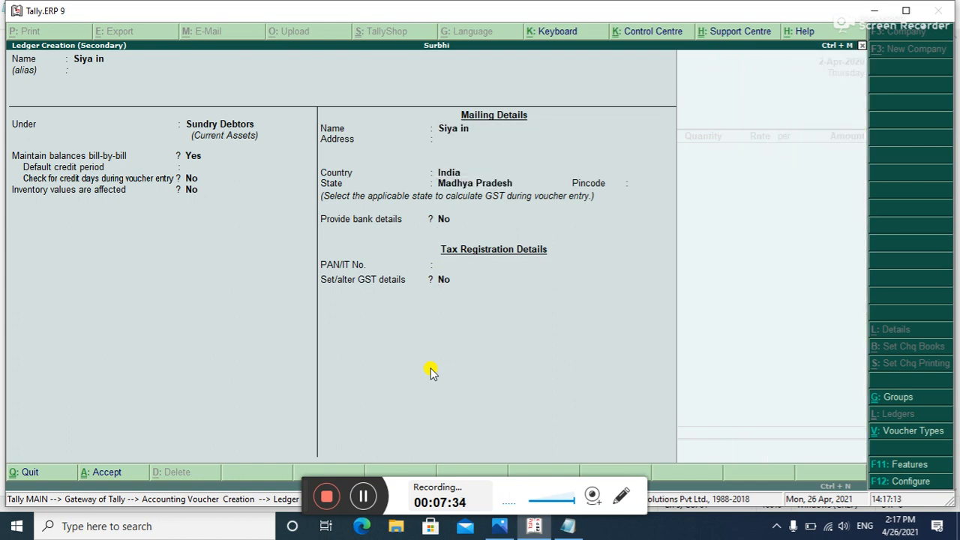
key("Return")
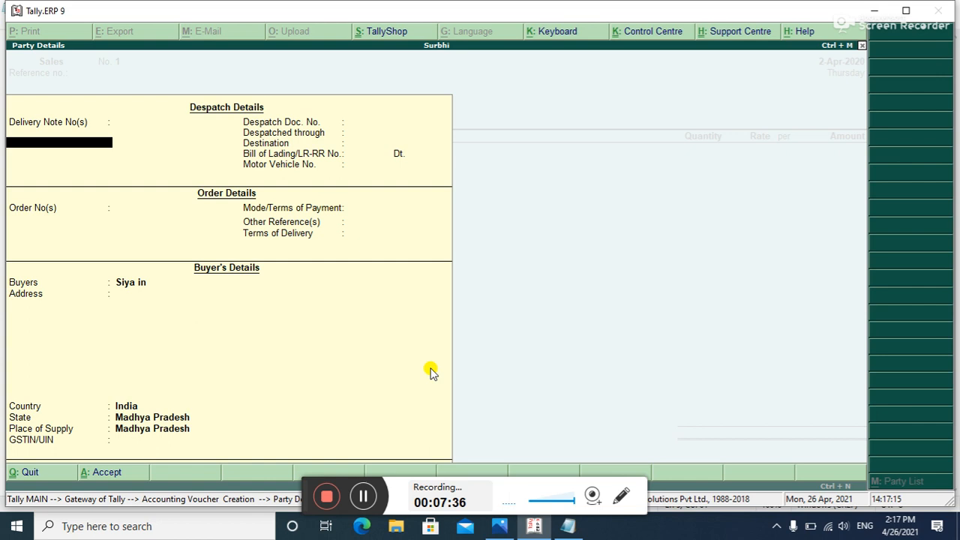
Step: Accept the sales voucher's party details with blank despatch and order fields and Madhya Pradesh as the place of supply
key("Return")
key("Return")
key("Return")
key("Return")
key("Return")
key("Return")
key("Return")
key("Return")
key("Return")
key("Return")
key("Return")
key("Return")
key("Return")
key("Return")
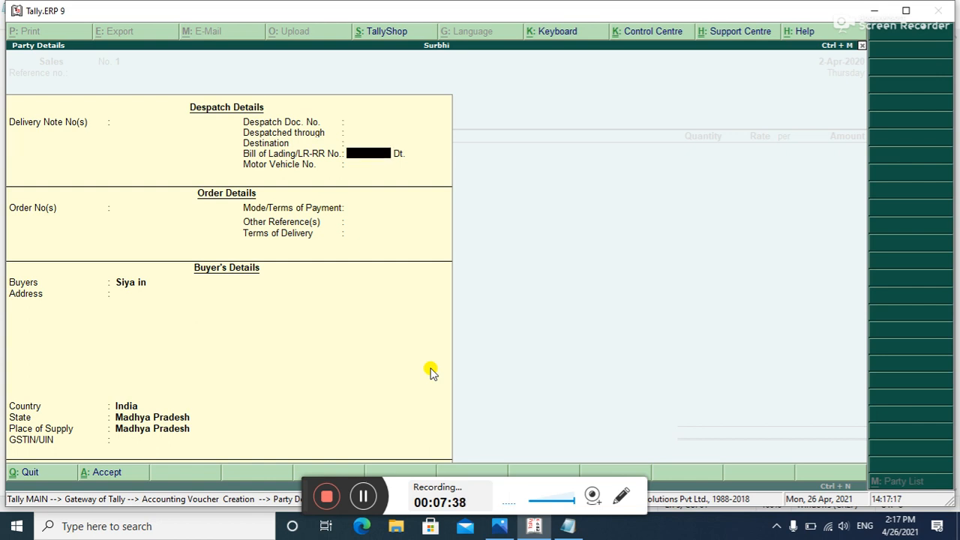
key("Return")
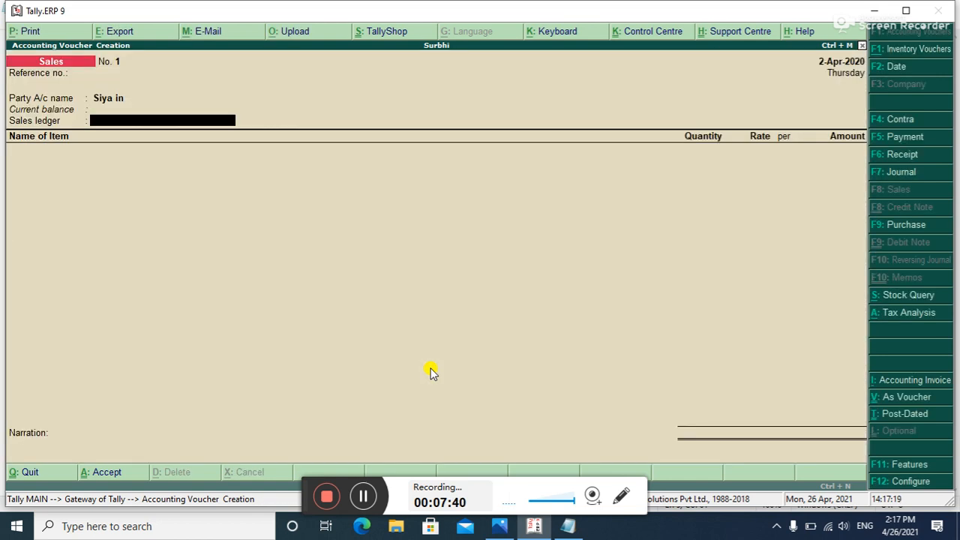
Step: Start a new ledger named Sales from the sales ledger field and place it under Sales Accounts
key("alt+c")
type("S")
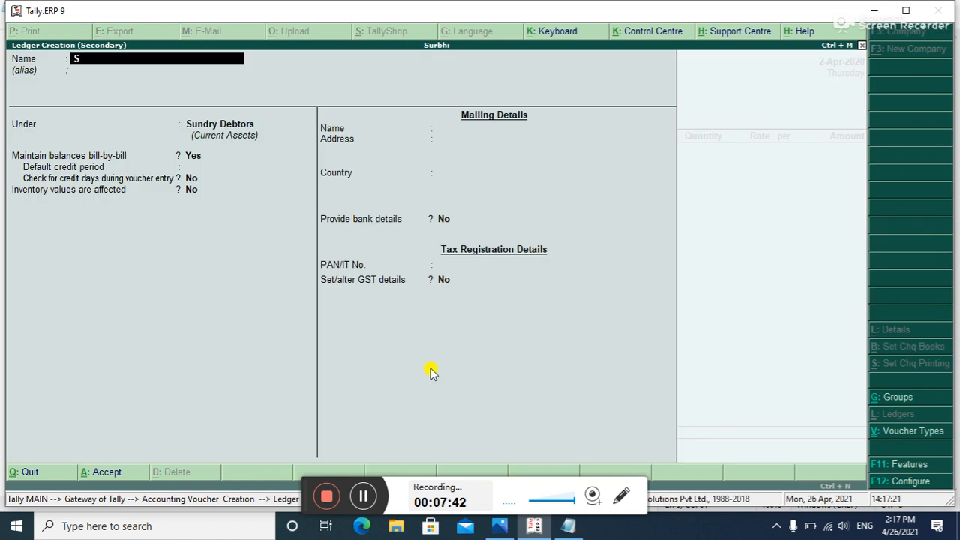
type("ales")
key("Return")
type("S")
key("Down")
key("Down")
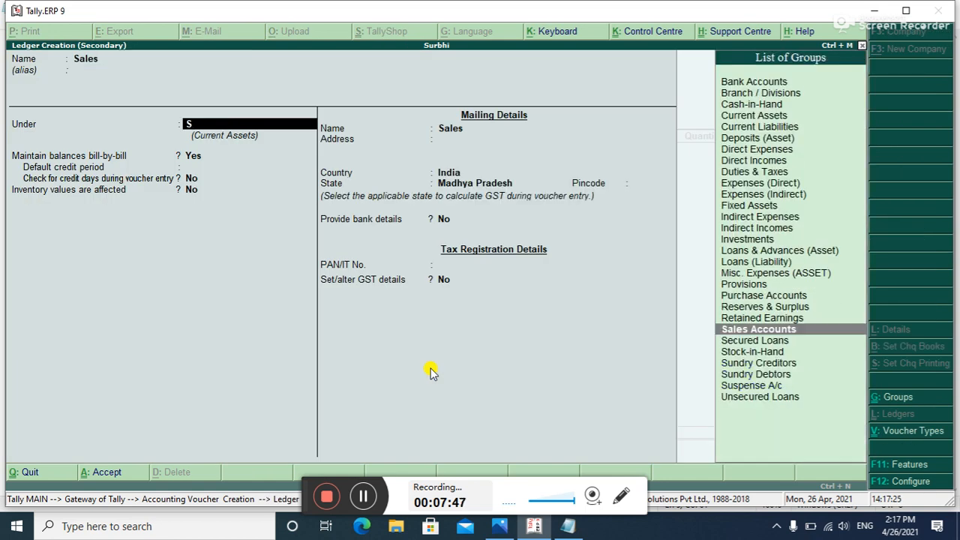
key("Up")
key("Return")
Step: Make GST applicable to the Sales ledger with Goods as the type of supply, and save it into the voucher
key("Return")
key("Return")
key("Return")
key("Return")
key("Up")
key("Return")
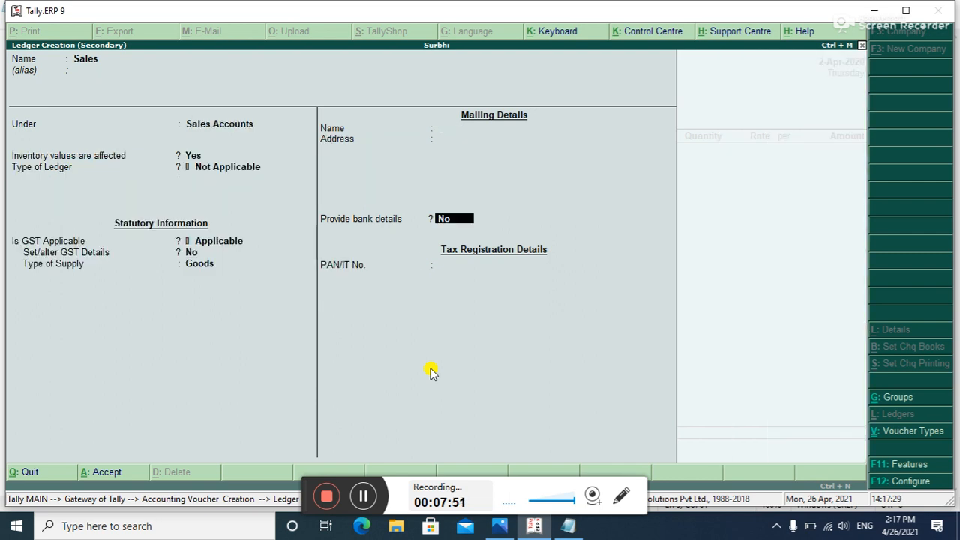
key("Return")
key("Return")
left_click(431, 372)
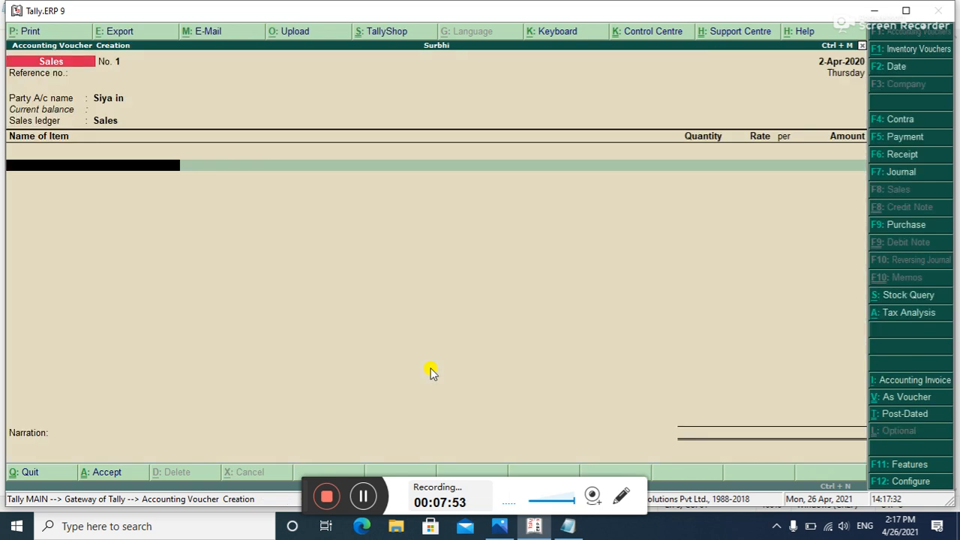
Step: Add the Dell item to the sales voucher with a quantity of 2 pcs at a rate of 30,000
type("D")
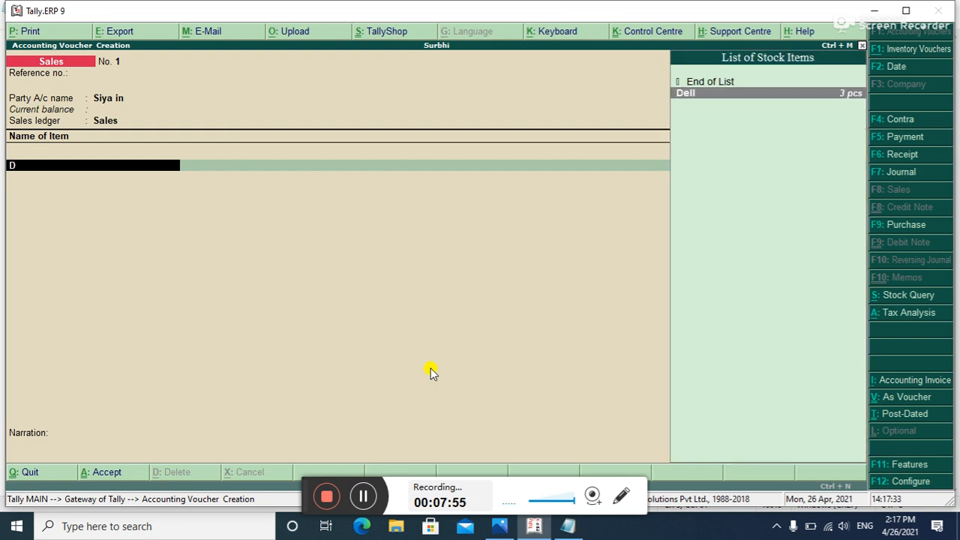
key("Return")
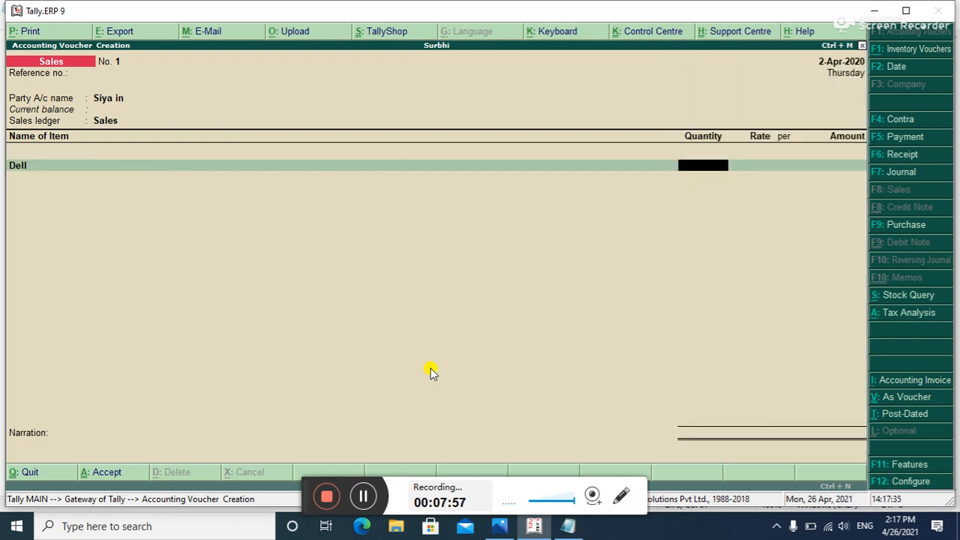
key("Return")
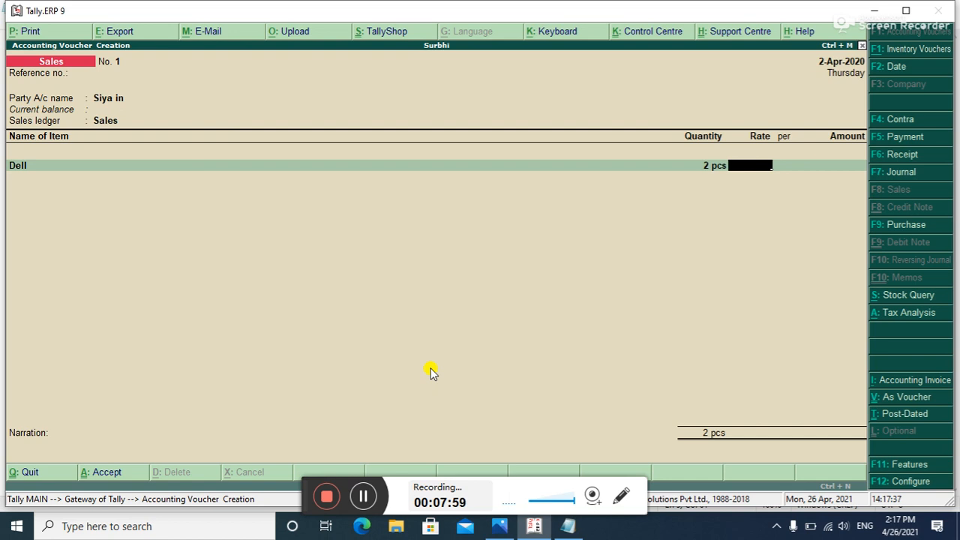
type("30000")
key("Return")
key("Return")
key("Return")
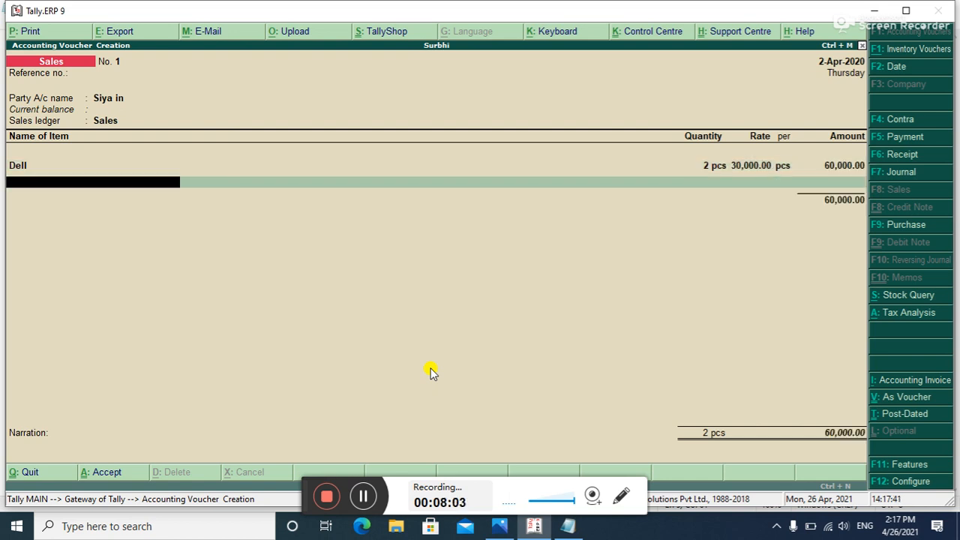
key("Return")
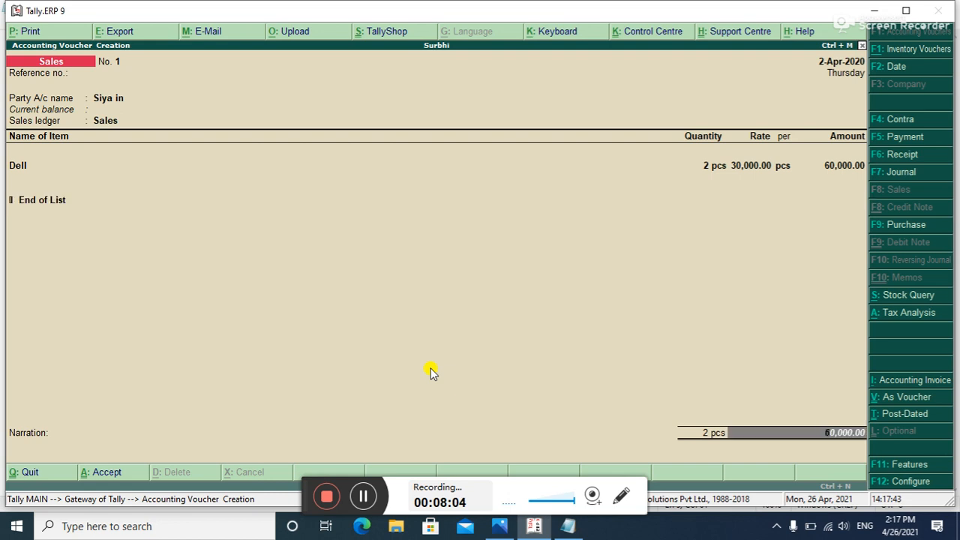
Step: Add the Cgst and Sgst ledgers below the Dell item and save the sales voucher with a blank narration
key("Return")
key("Down")
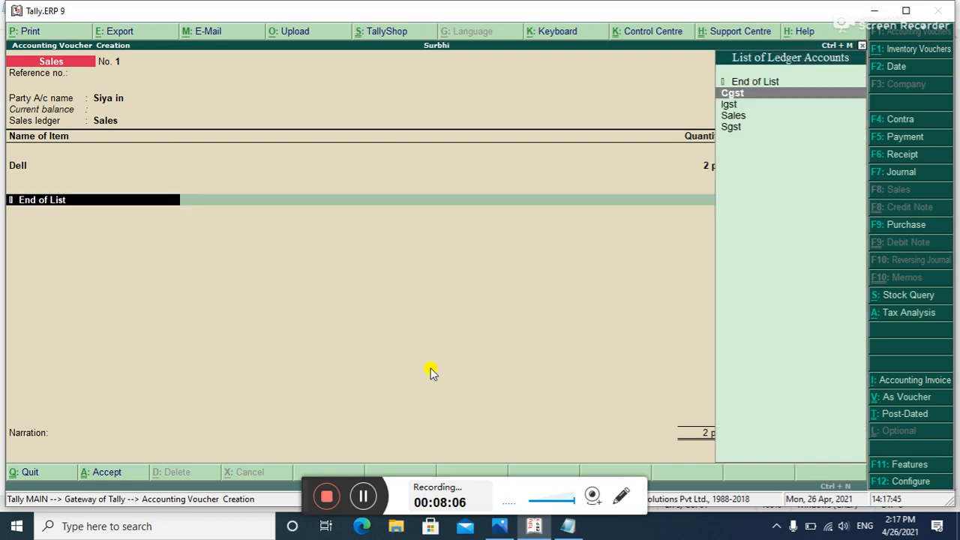
key("Return")
key("Return")
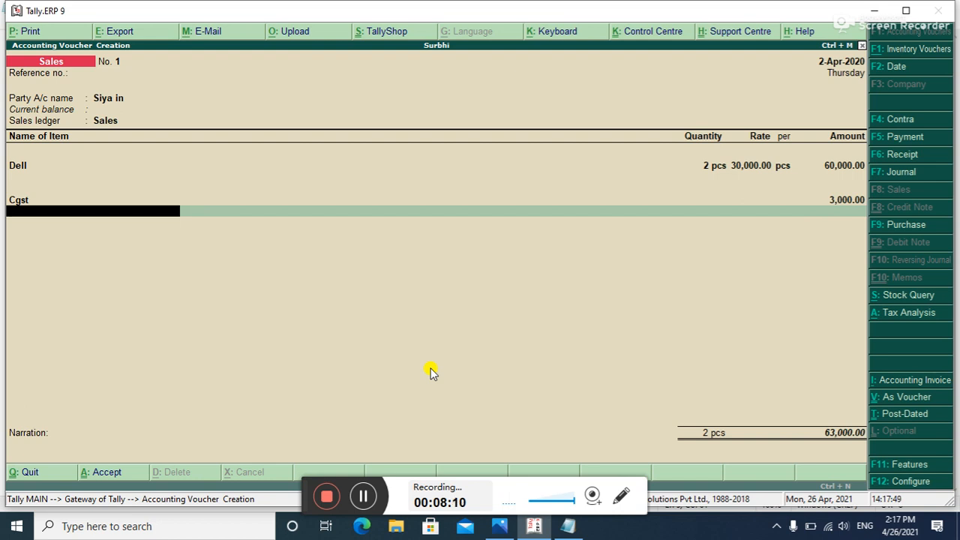
type("S")
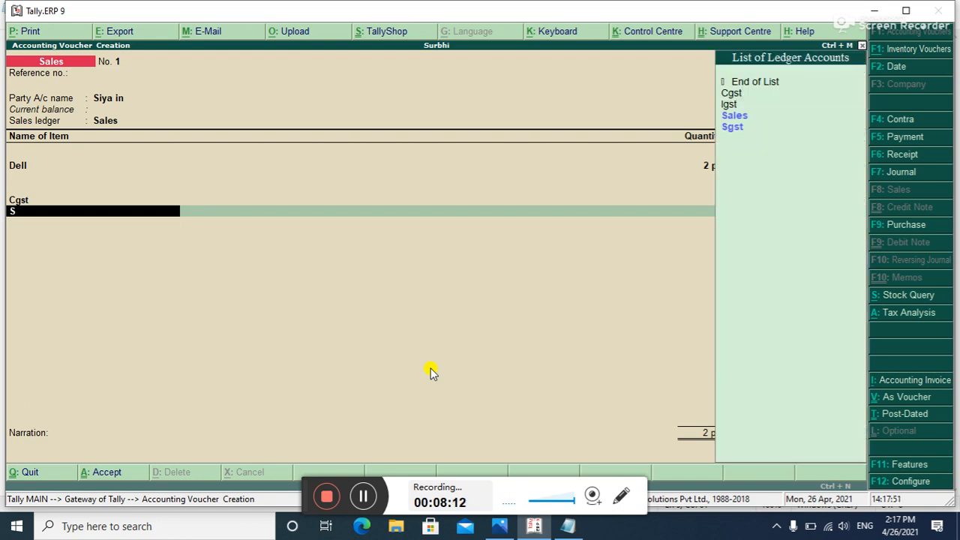
key("Down")
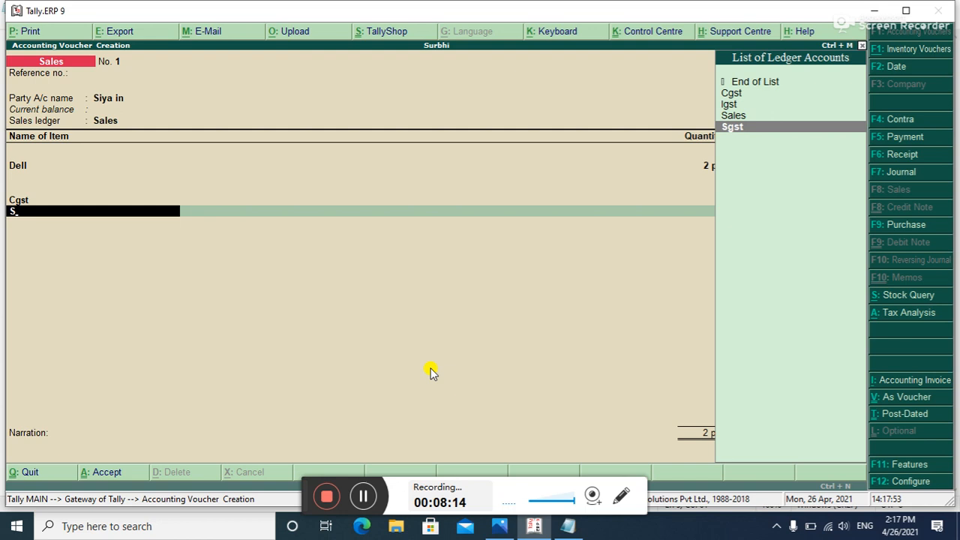
key("Return")
key("Return")
key("Return")
key("Return")
key("Return")
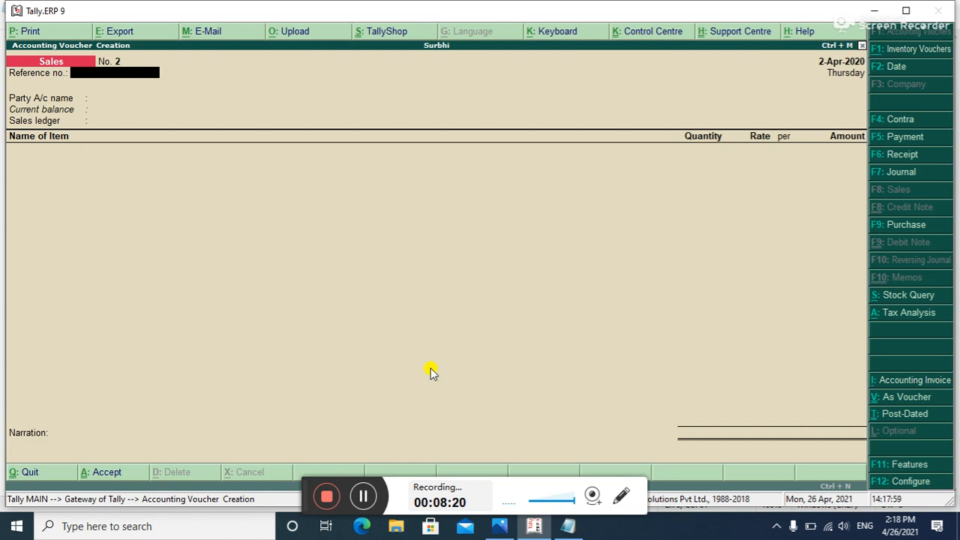
Step: Reopen the saved sales voucher, review its party, item and tax entries, and accept it with the same values
key("Page_Up")
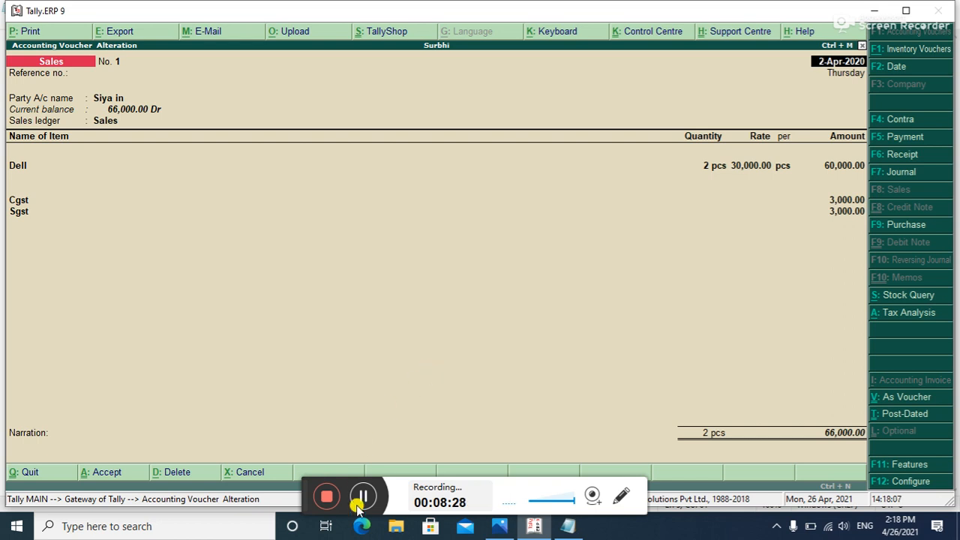
left_click(405, 319)
key("Return")
key("Return")
key("Return")
key("Return")
key("Return")
key("Return")
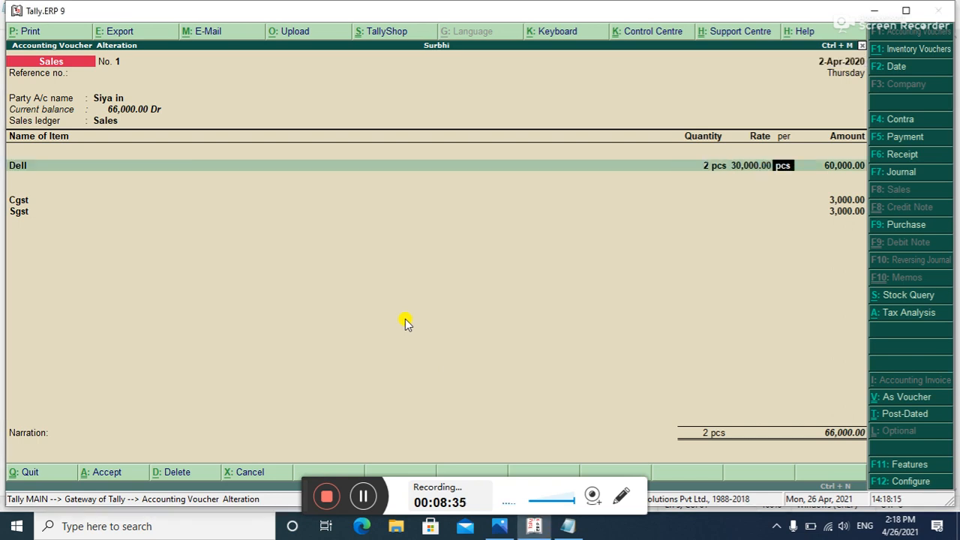
key("Return")
key("Return")
key("Return")
key("Return")
key("Return")
key("Return")
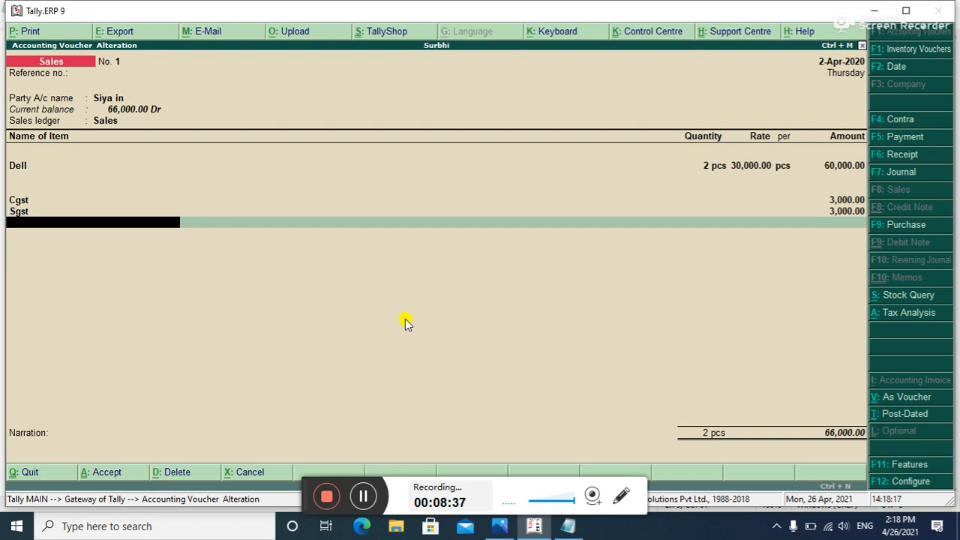
key("Return")
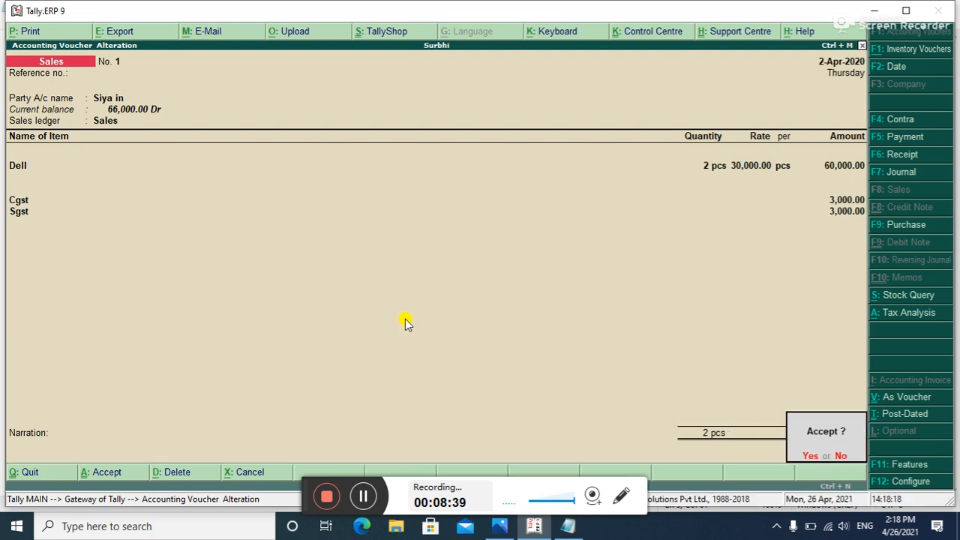
key("Return")
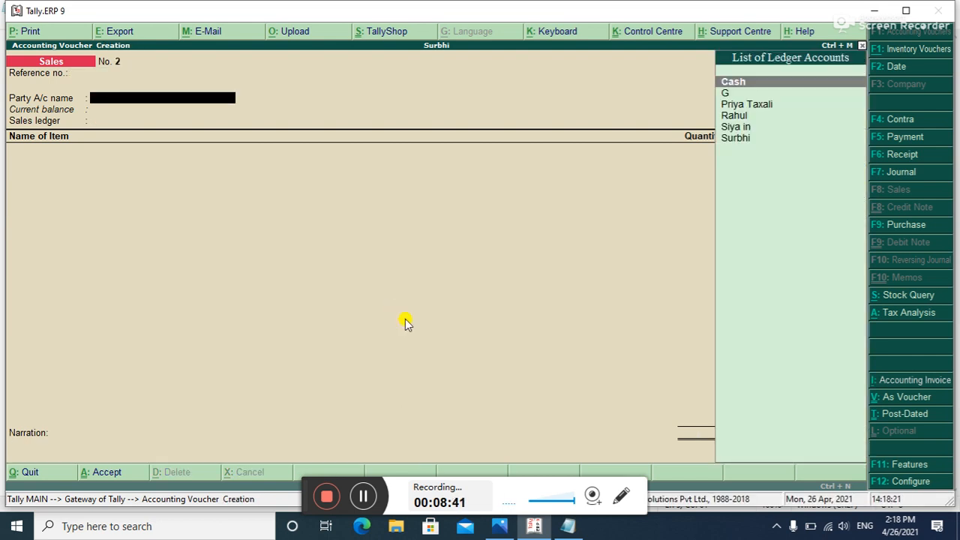
Step: Choose Cash as the party of the new sales voucher and leave its despatch and order details blank
key("Return")
key("Return")
key("Return")
key("Return")
key("Return")
key("Return")
key("Return")
key("Return")
key("Return")
key("Return")
key("Return")
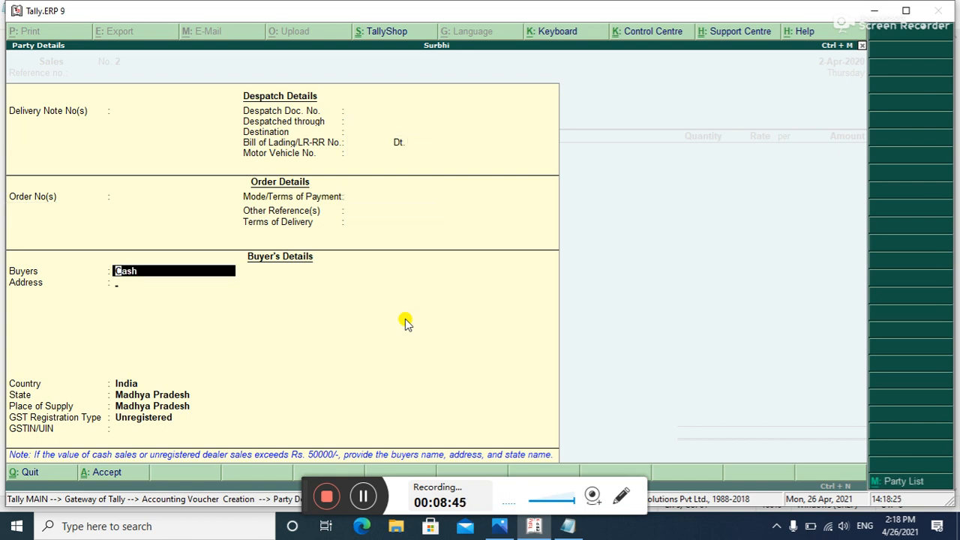
Step: Complete the Cash buyer's details with Regular as the GST registration type and choose Sales as the sales ledger
key("Return")
key("Return")
key("Return")
key("Return")
key("Return")
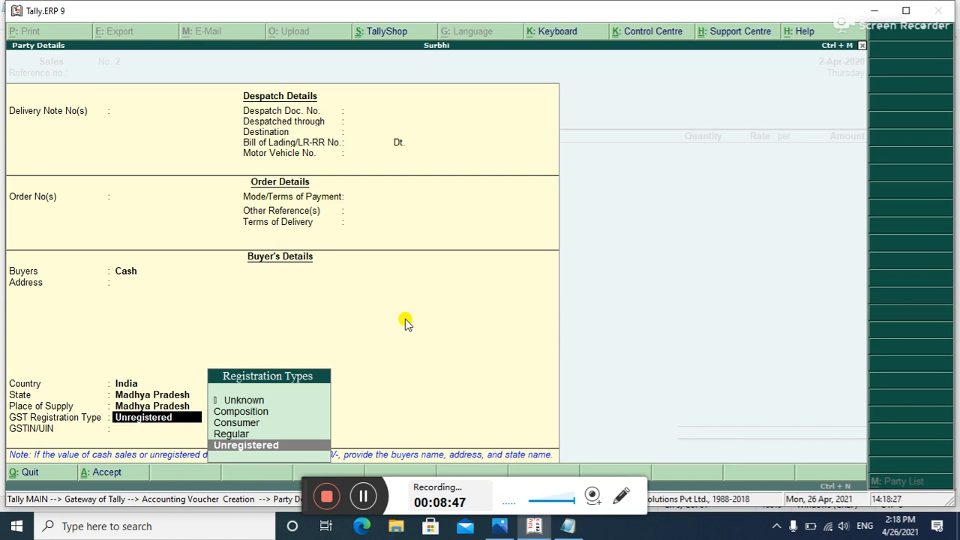
key("Return")
key("Return")
key("Return")
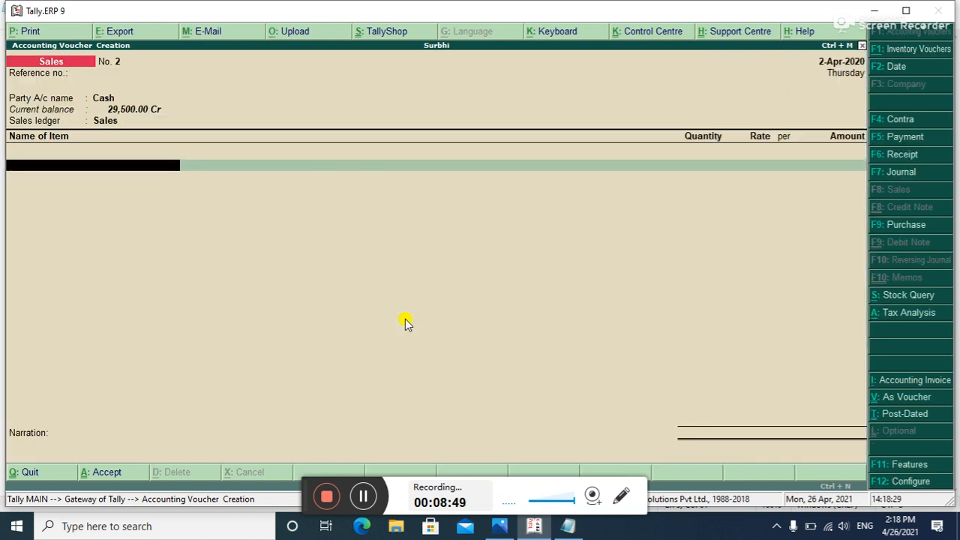
Step: Add the Dell item with 1 pcs at 30,000 to the Cash sale and place the Igst ledger below it
type("D")
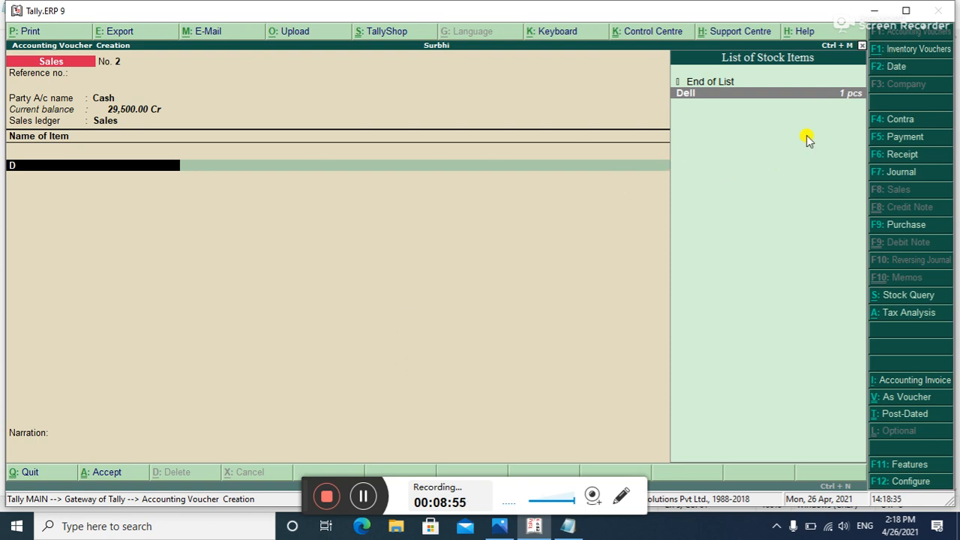
key("Return")
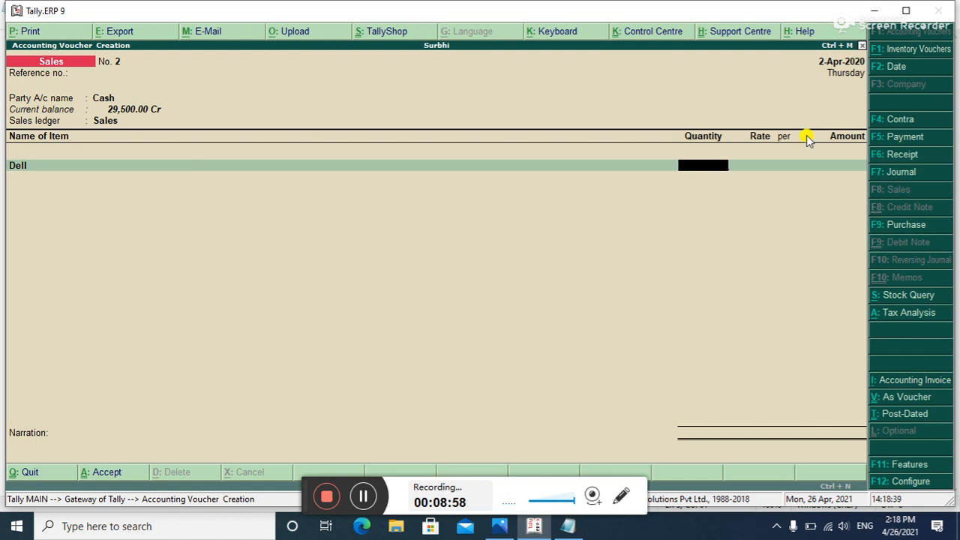
type("1")
key("Return")
key("Return")
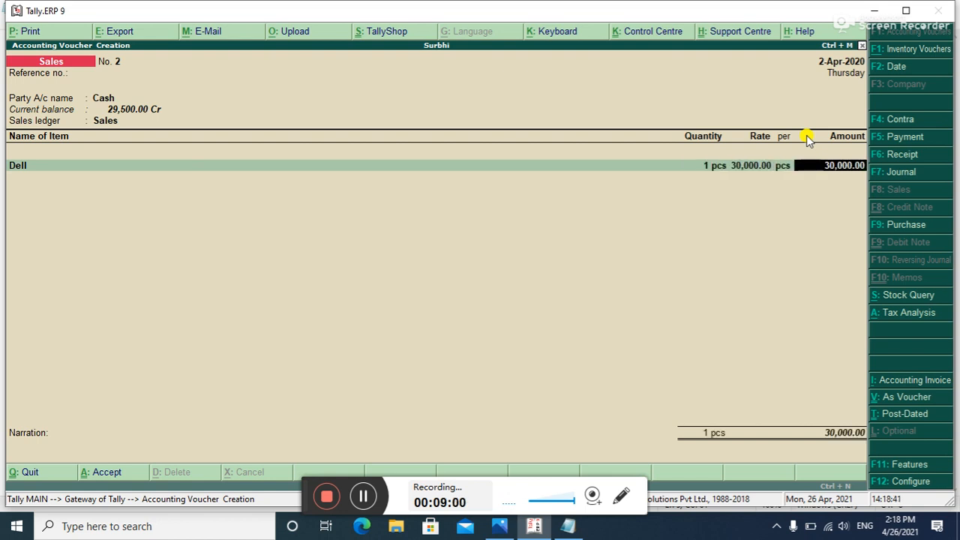
key("Return")
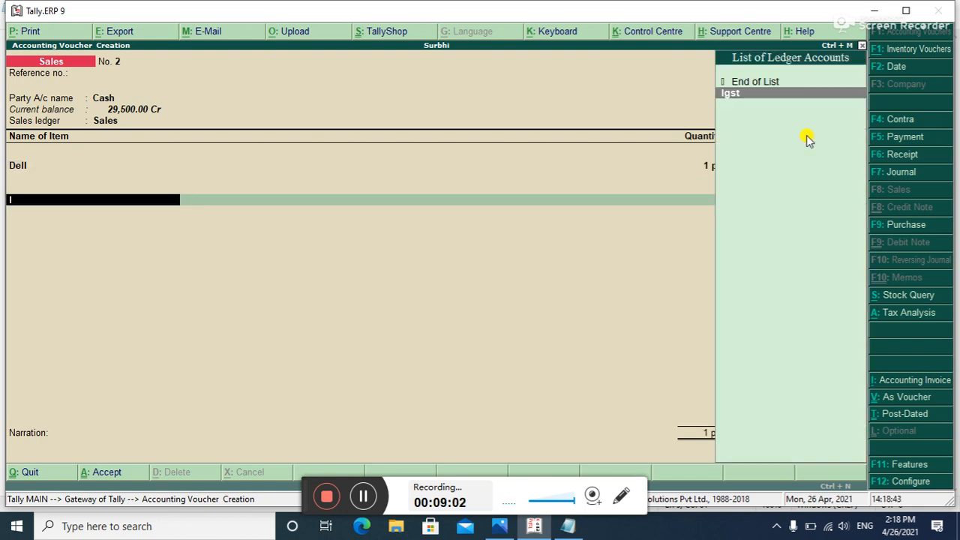
key("Return")
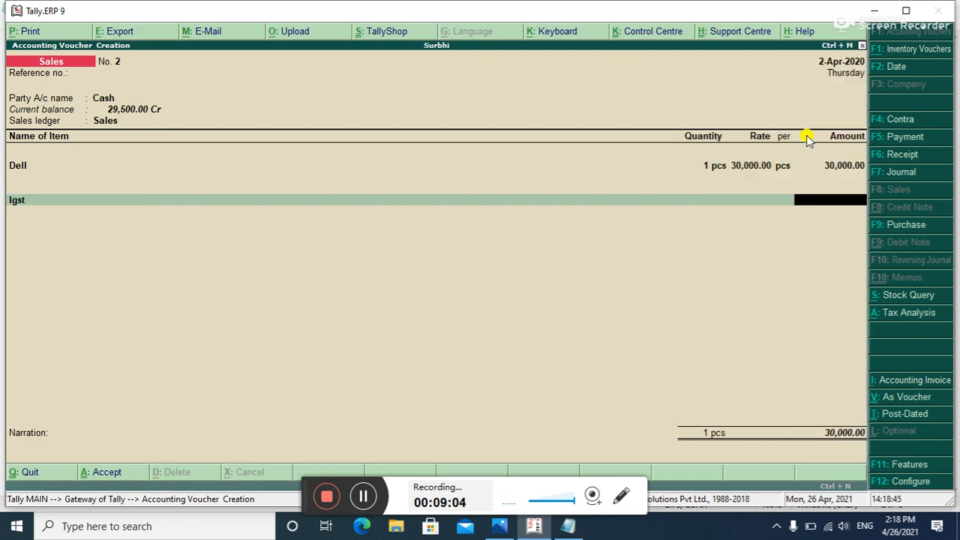
Step: Return to the Cash sale's party details and set the buyer's state to Maharashtra
key("BackSpace")
key("BackSpace")
key("BackSpace")
key("BackSpace")
key("BackSpace")
key("BackSpace")
key("BackSpace")
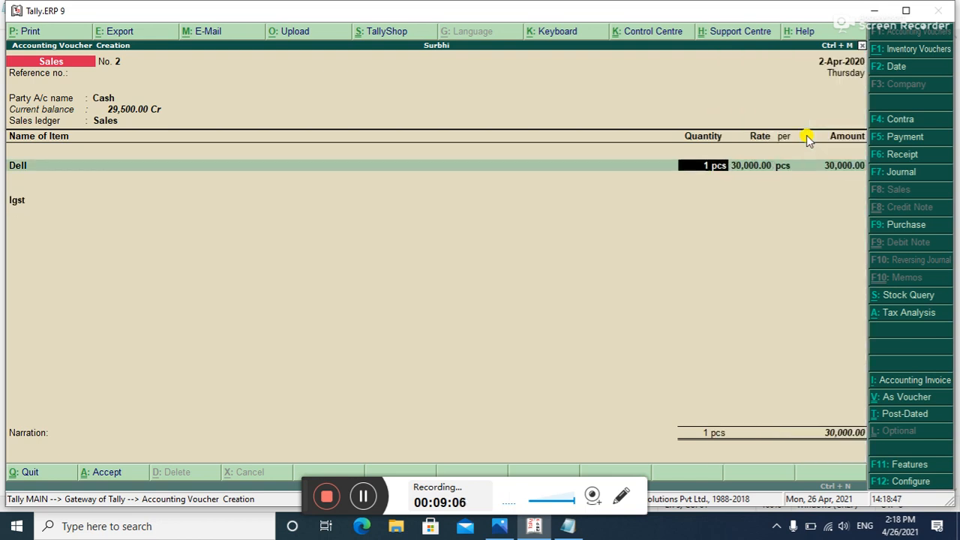
key("BackSpace")
key("Return")
key("Return")
key("Return")
key("Return")
key("Return")
key("Return")
key("Return")
key("Return")
key("Return")
key("Return")
key("Return")
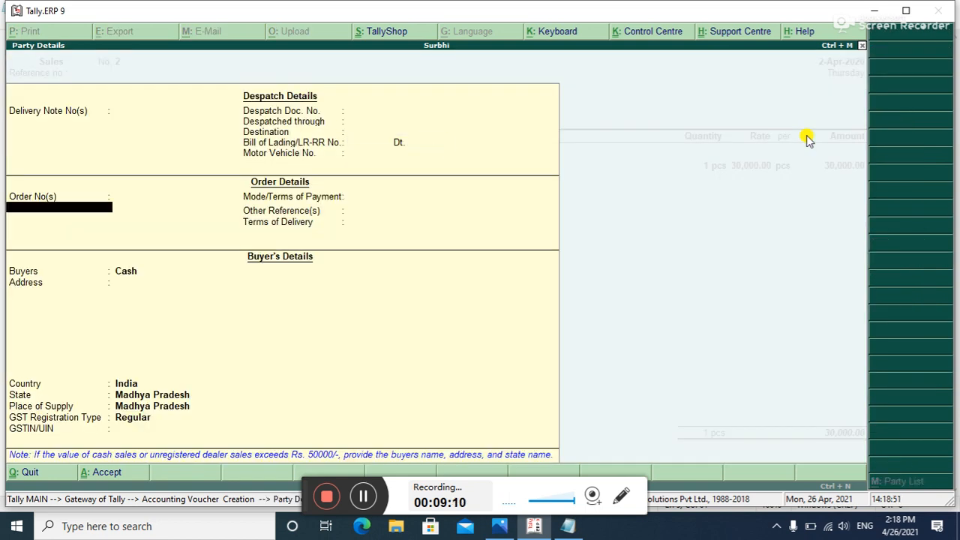
key("Return")
key("Return")
key("Return")
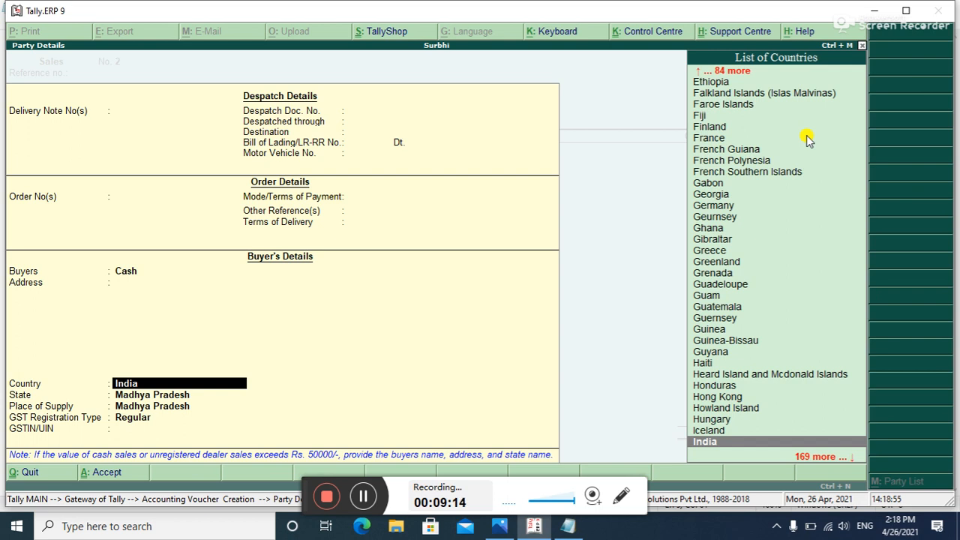
key("Return")
key("Down")
key("Return")
key("Return")
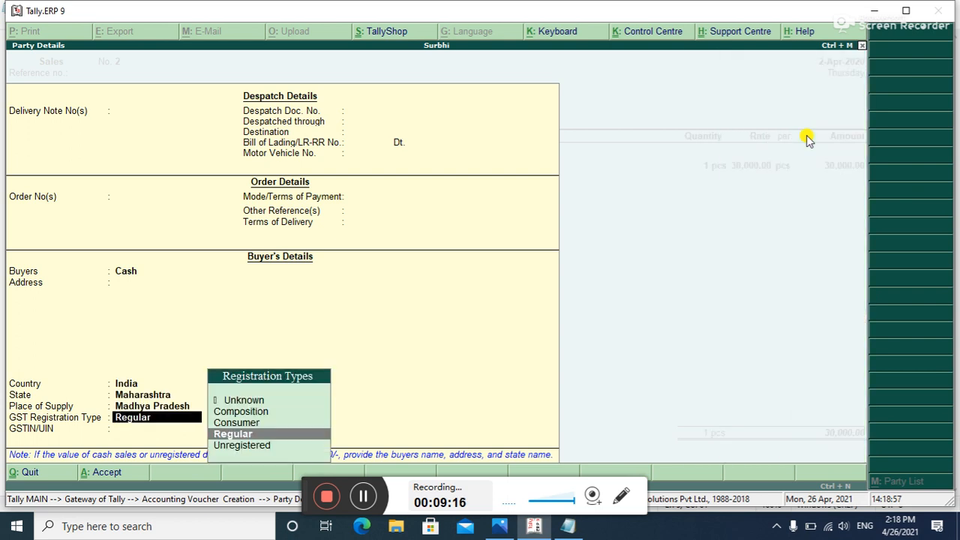
Step: Set the place of supply to Maharashtra, then accept the party details and the Dell and Igst lines
key("BackSpace")
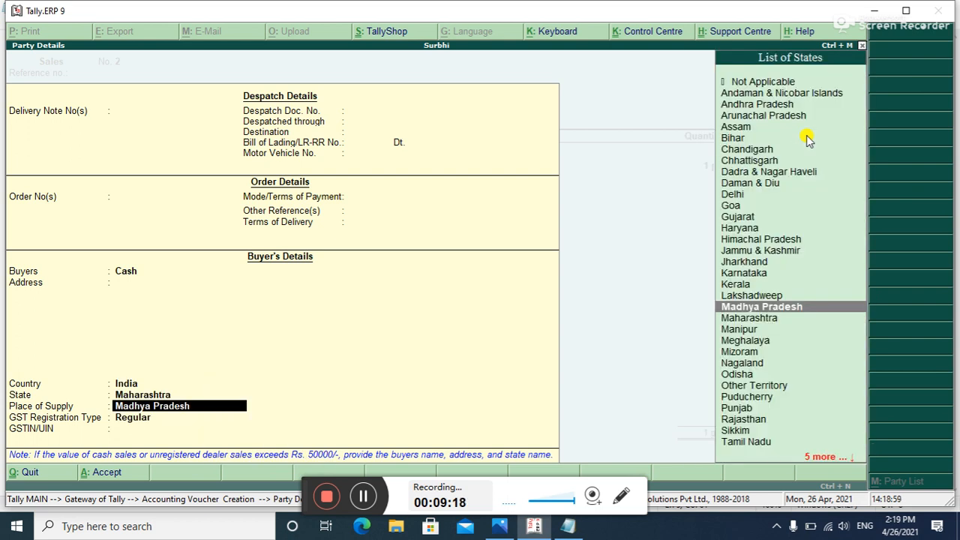
key("Down")
key("Return")
key("Return")
key("Return")
key("Return")
key("Return")
key("Return")
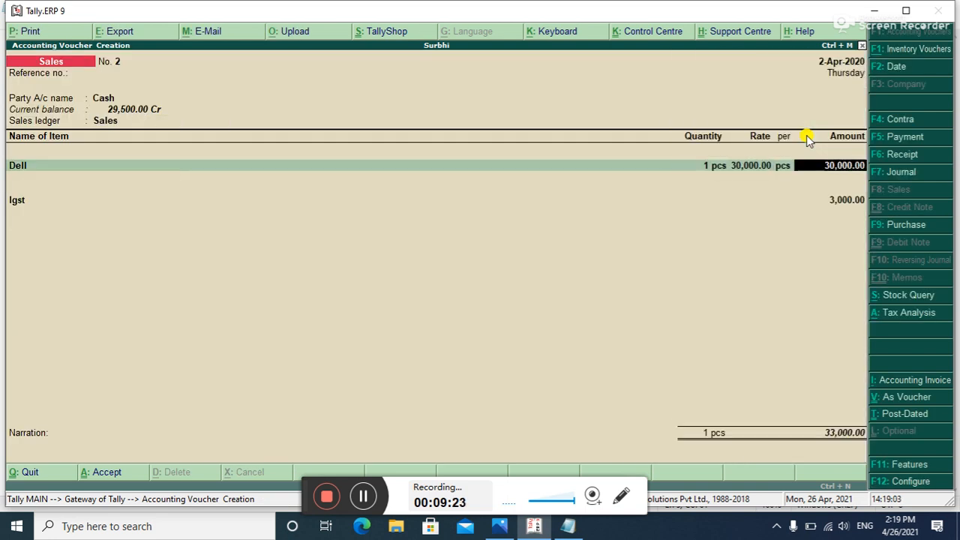
key("Return")
key("Return")
key("Return")
key("Return")
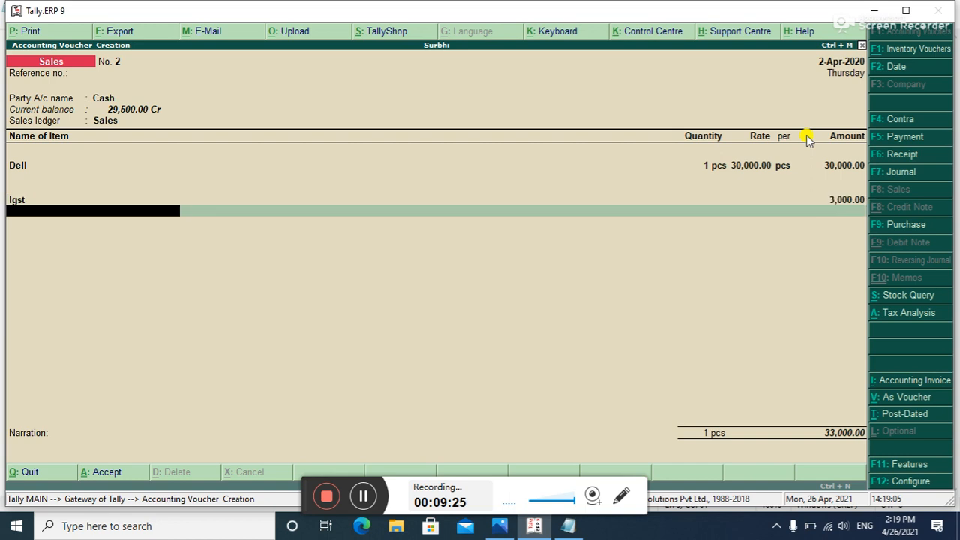
Step: Go back to the Cash sale's party details and review the buyer's state, place of supply and GST registration type
key("BackSpace")
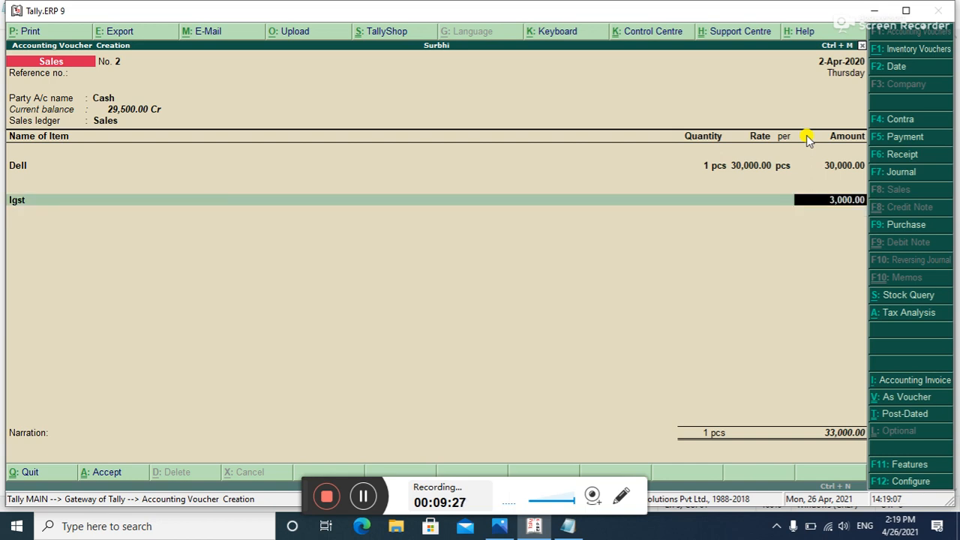
key("BackSpace")
key("BackSpace")
key("BackSpace")
key("BackSpace")
key("BackSpace")
key("BackSpace")
key("BackSpace")
key("BackSpace")
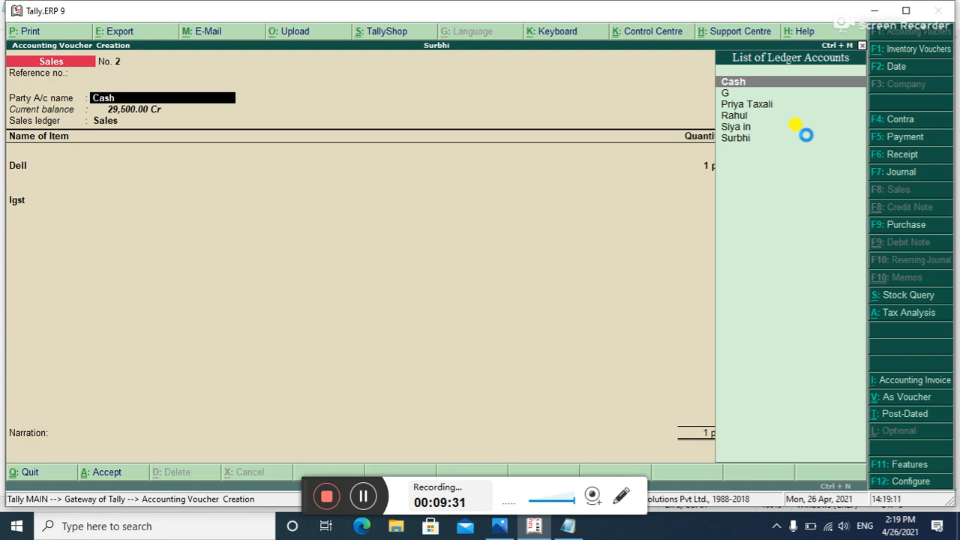
key("Return")
key("Return")
key("Return")
key("Return")
key("Return")
key("Return")
key("Return")
key("Return")
key("Return")
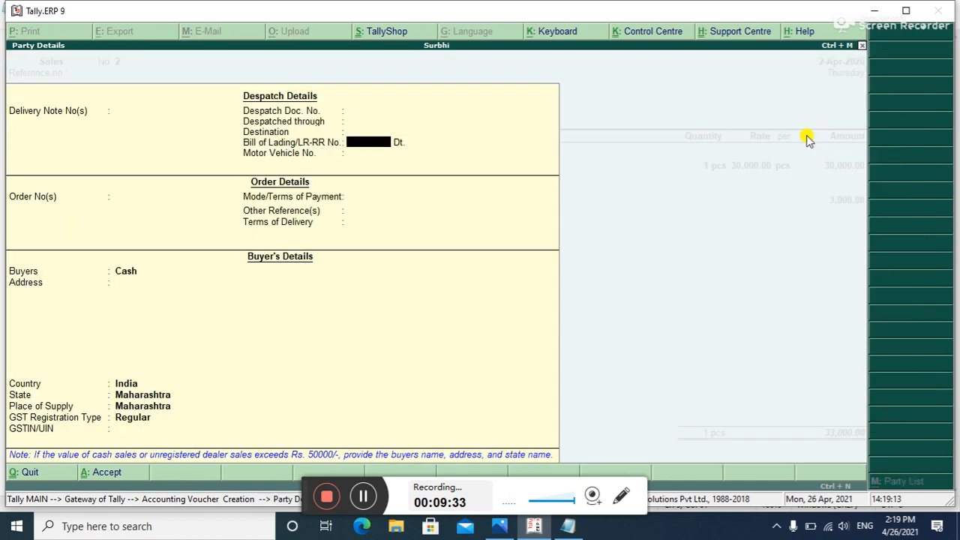
key("Return")
key("Return")
key("Return")
key("Return")
key("Return")
key("Return")
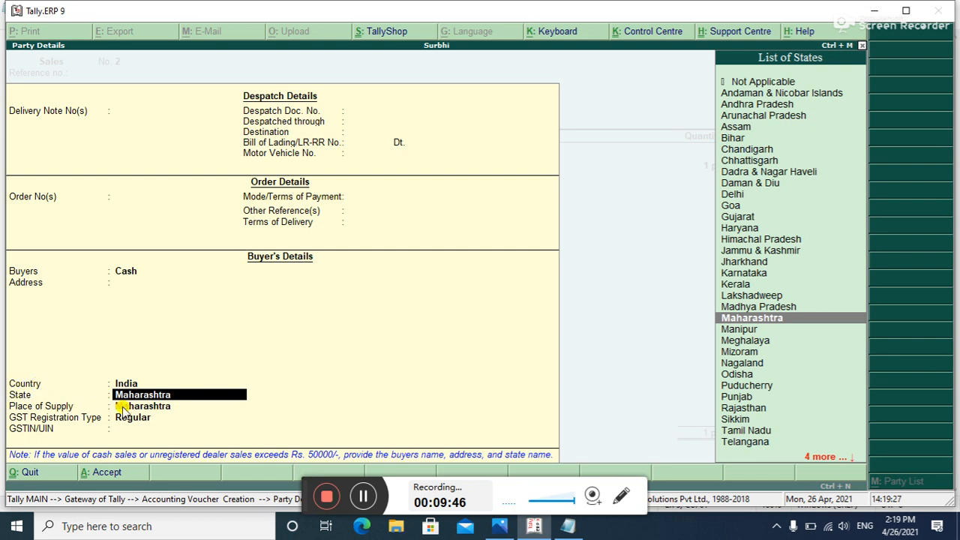
key("Return")
key("Return")
key("Return")
key("Return")
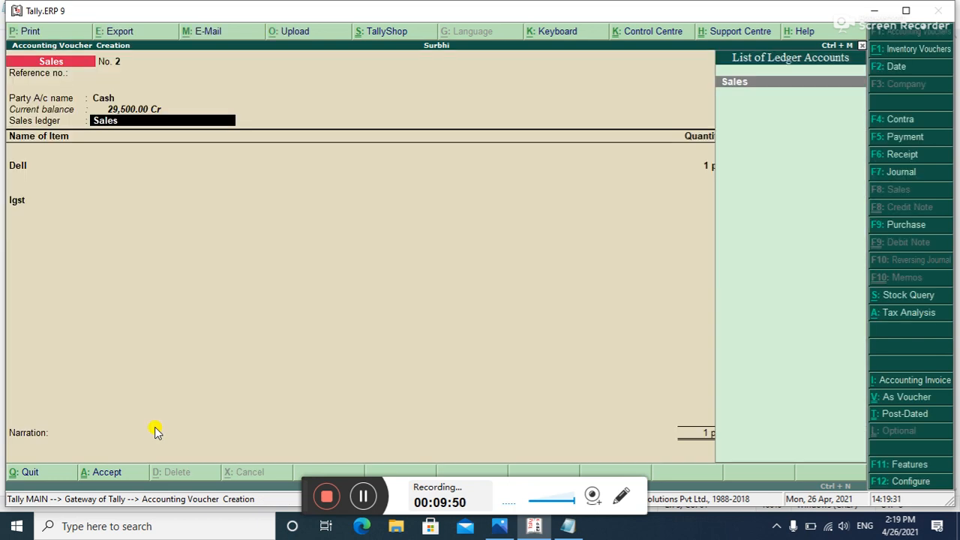
Step: Review the Enable supplementary details option in the sales invoice configuration, marking it with temporary ellipses, and accept the configuration
key("F12")
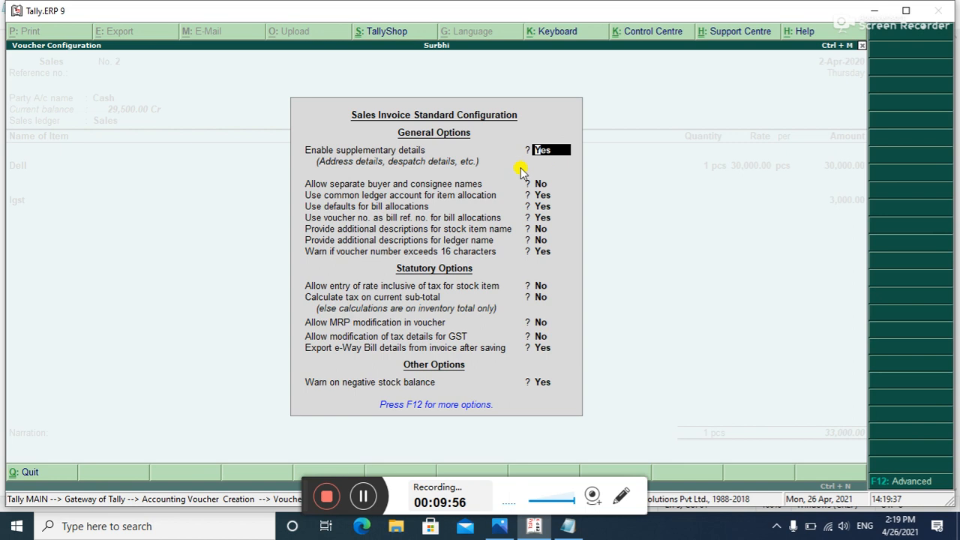
left_click(617, 504)
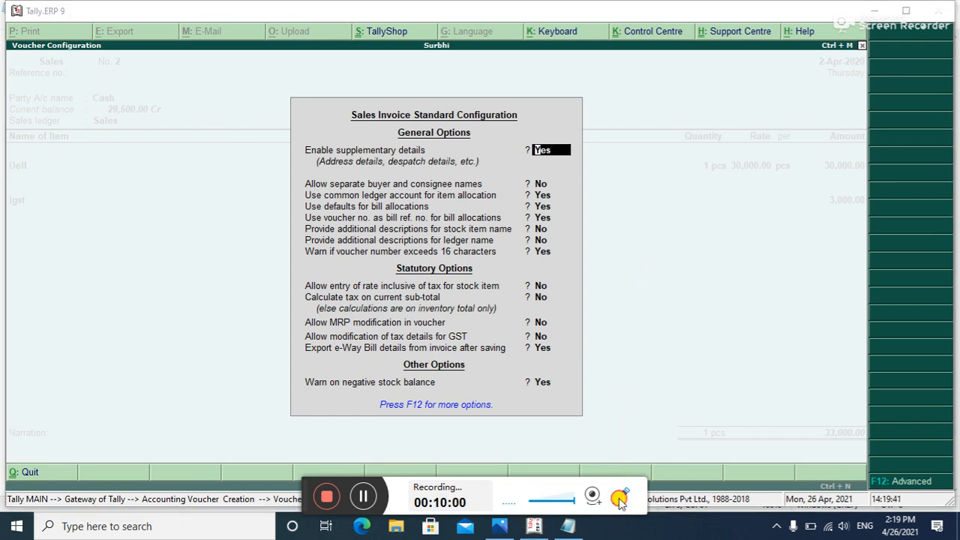
left_click(620, 499)
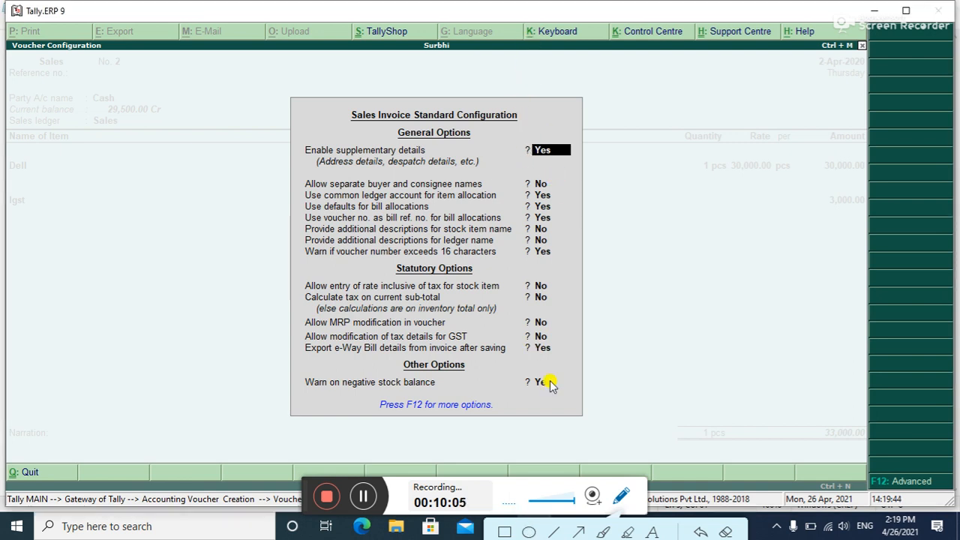
left_click(531, 528)
left_click_drag(528, 120, 615, 202)
mouse_move(611, 153)
left_mouse_down()
mouse_move(552, 180)
mouse_move(563, 170)
left_mouse_up()
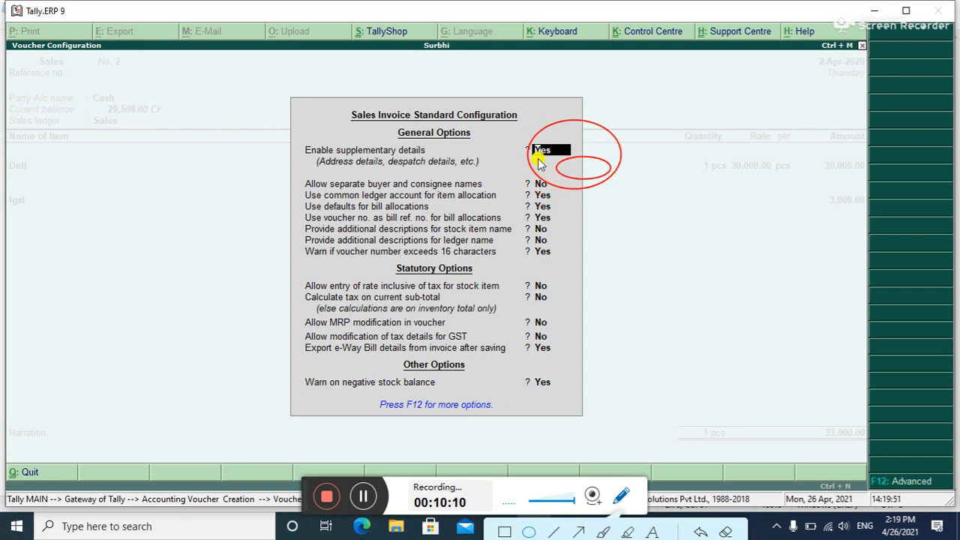
left_click(701, 532)
left_click(701, 532)
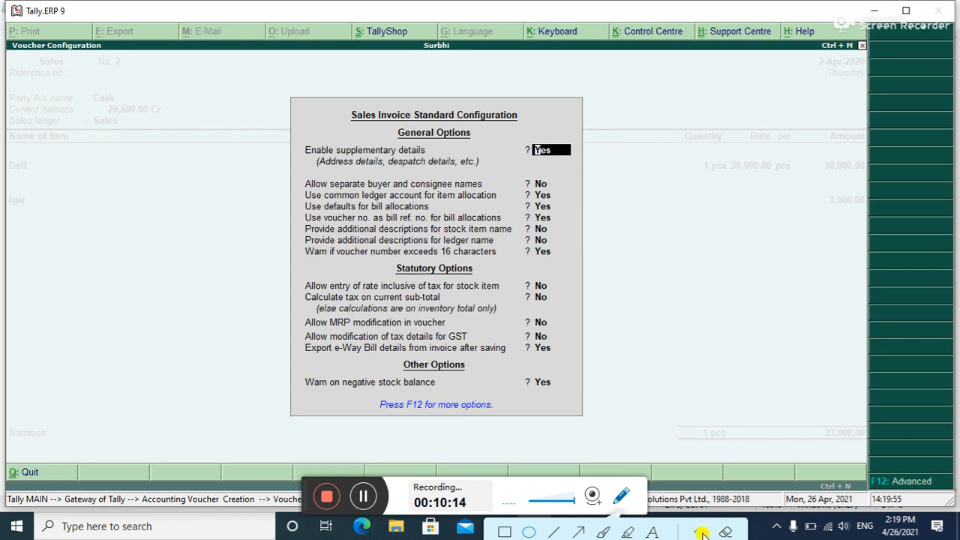
left_click(625, 496)
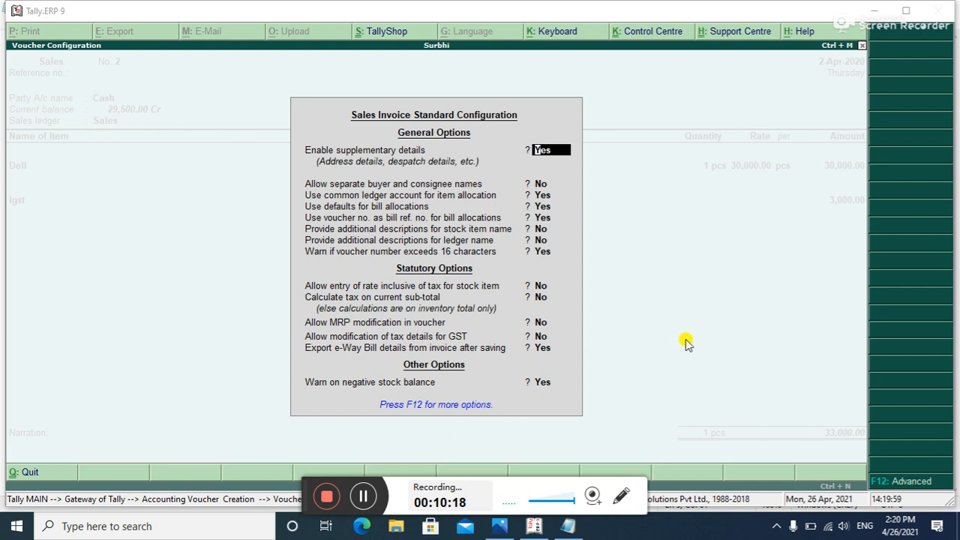
key("ctrl+a")
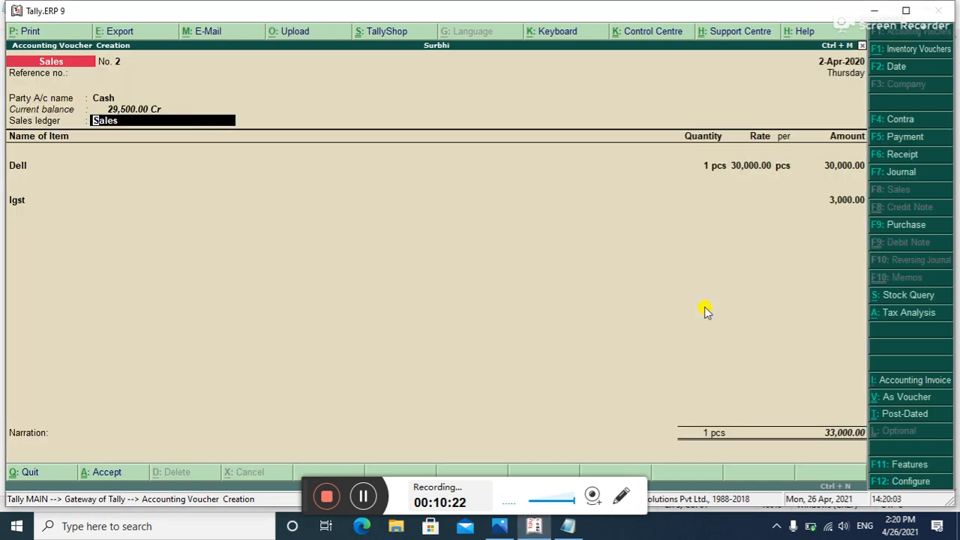